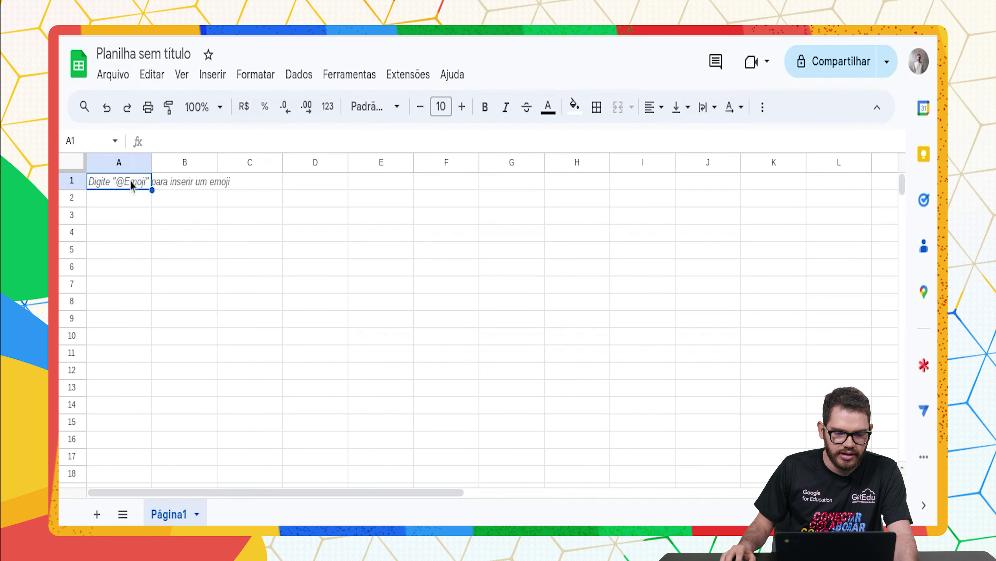
Select A1:H16, then make row 1 taller and column A narrower so that cell A1 is closer to square
left_click_drag(140, 183, 608, 442)
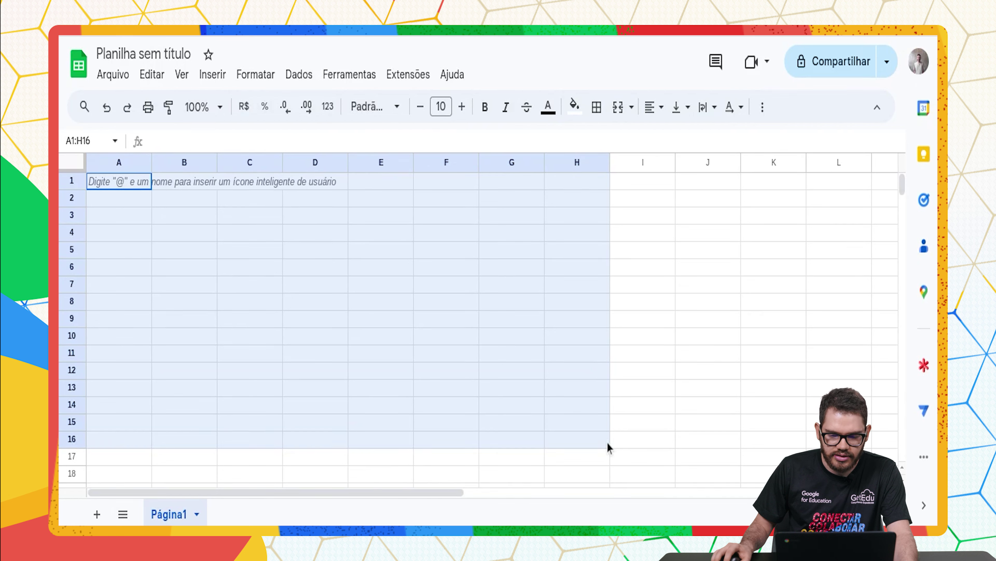
left_click_drag(607, 442, 607, 442)
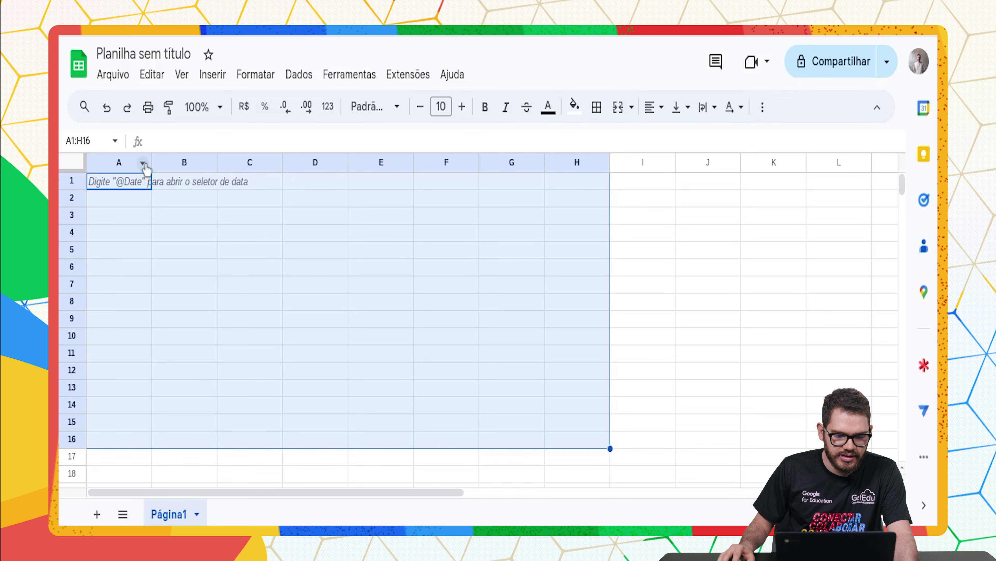
left_click_drag(151, 162, 156, 164)
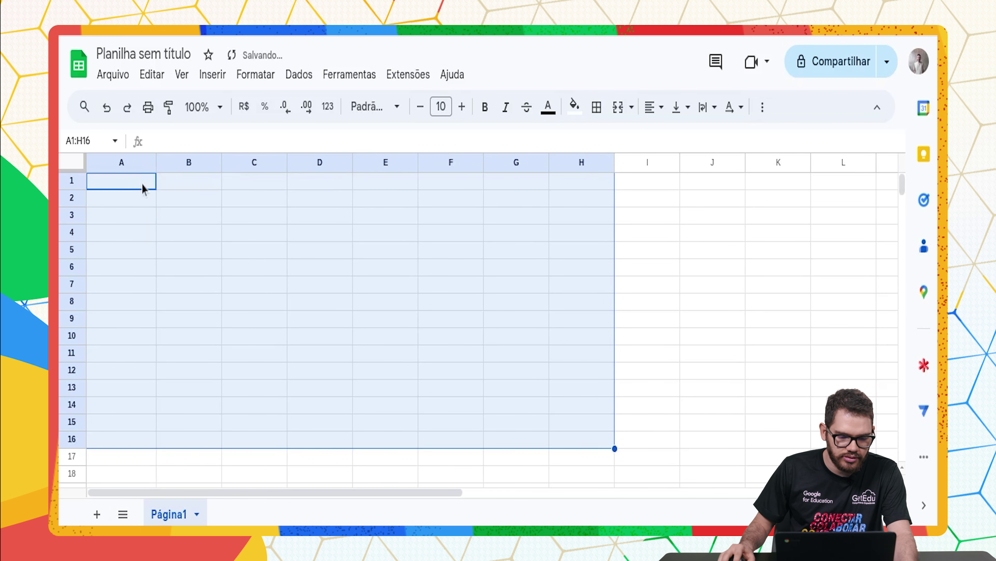
left_click_drag(73, 193, 71, 205)
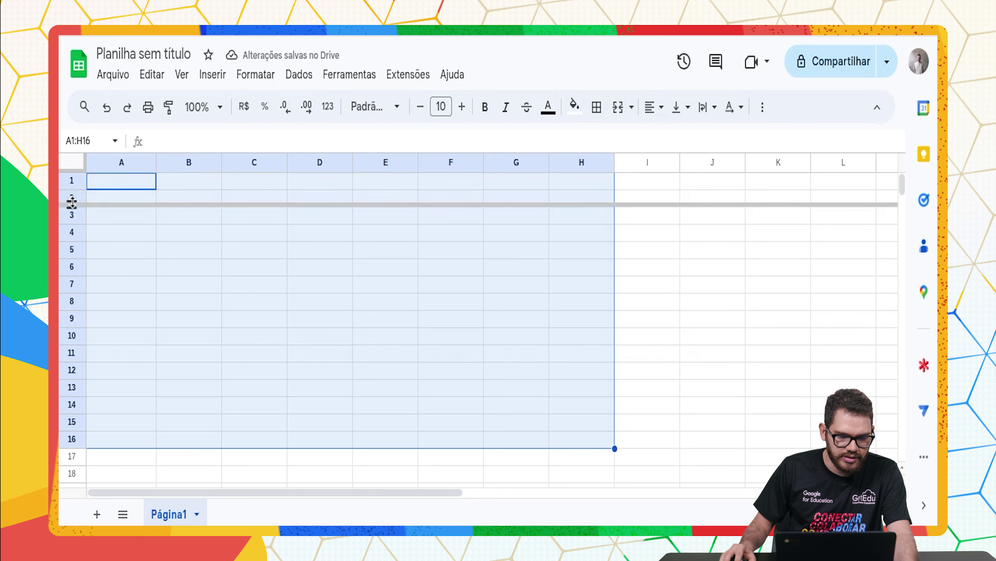
left_click_drag(158, 162, 125, 162)
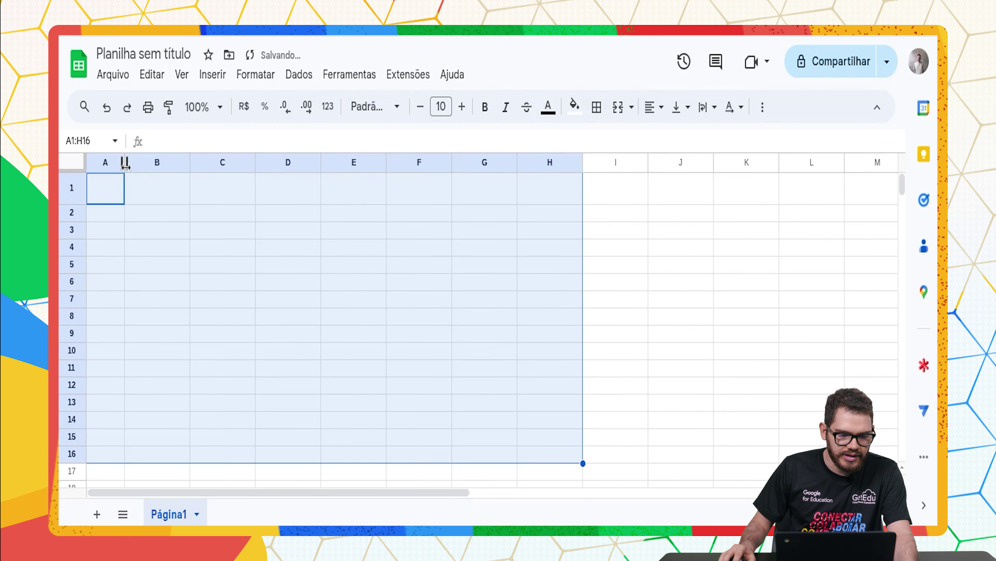
Increase the height of row 2 and narrow columns B and C to continue the grid of near-square cells
left_click(74, 217)
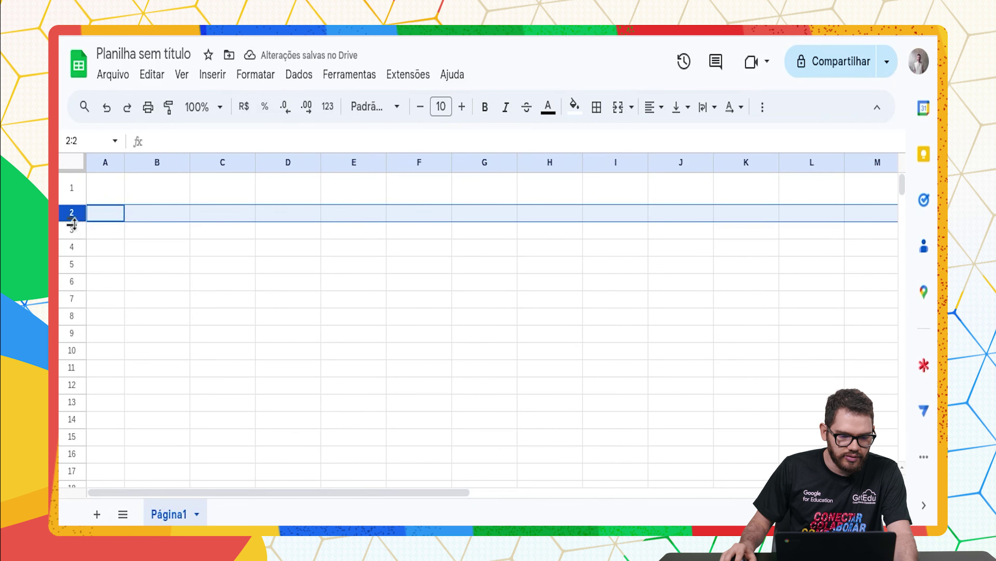
left_click_drag(72, 221, 72, 246)
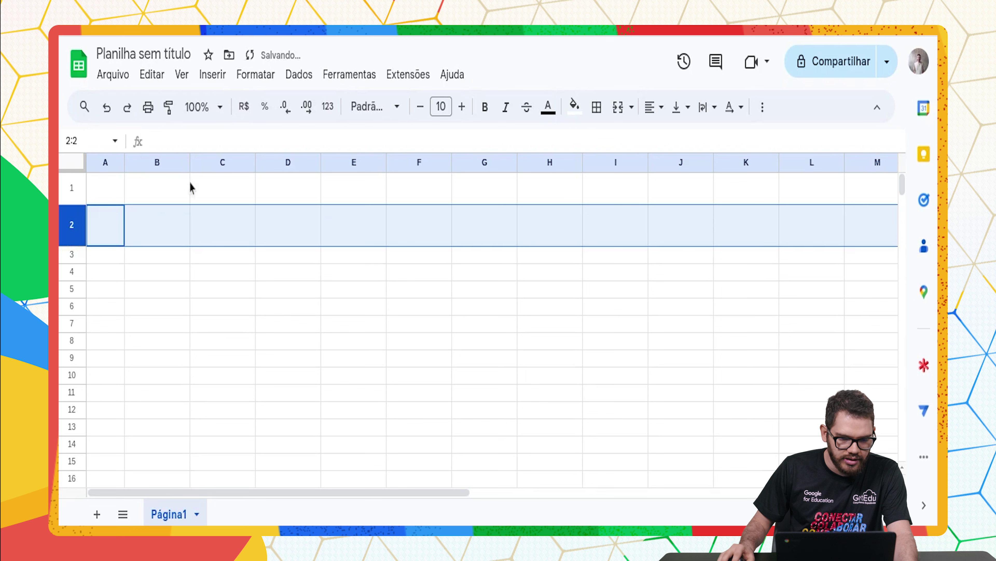
left_click_drag(190, 163, 171, 162)
left_click_drag(238, 162, 216, 162)
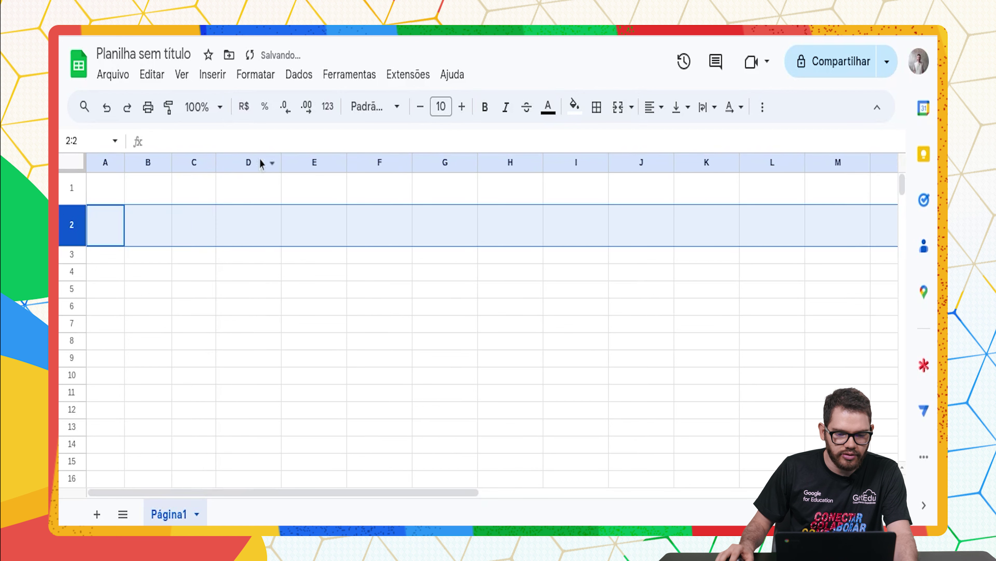
Narrow columns D through K and increase the height of rows 3 through 7 to extend the near-square grid
left_click_drag(281, 163, 255, 164)
left_click_drag(321, 162, 295, 173)
left_click_drag(360, 162, 340, 177)
left_click_drag(405, 162, 405, 163)
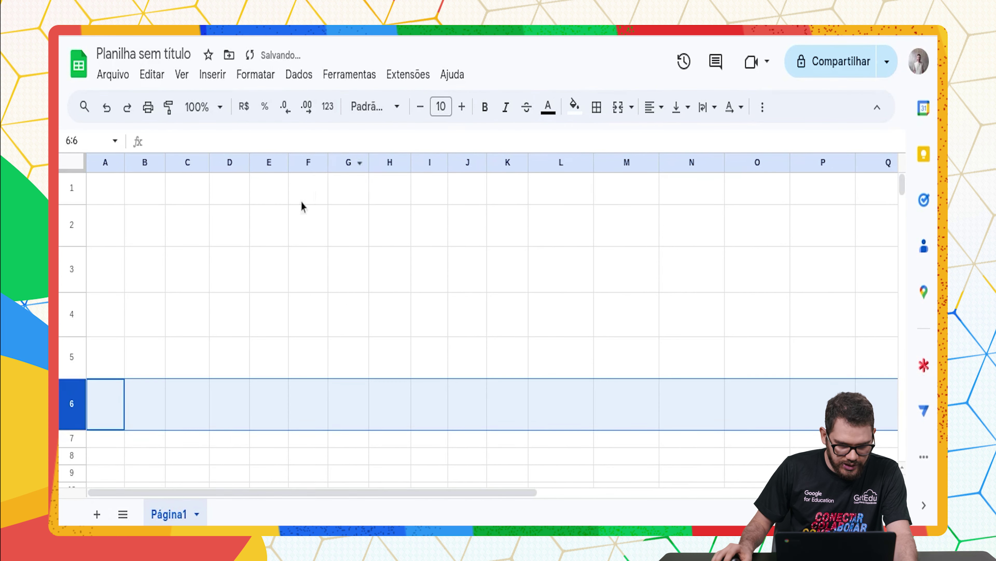
left_click(71, 439)
left_click_drag(71, 446, 71, 477)
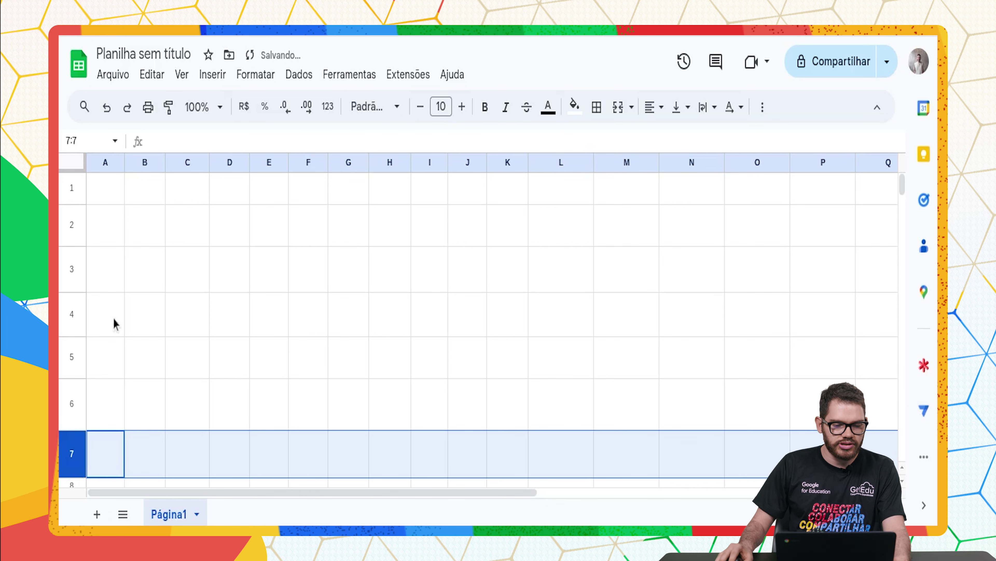
Spell JAMBOARD horizontally in row 4, entering one letter per cell from B4 to I4
left_click(104, 321)
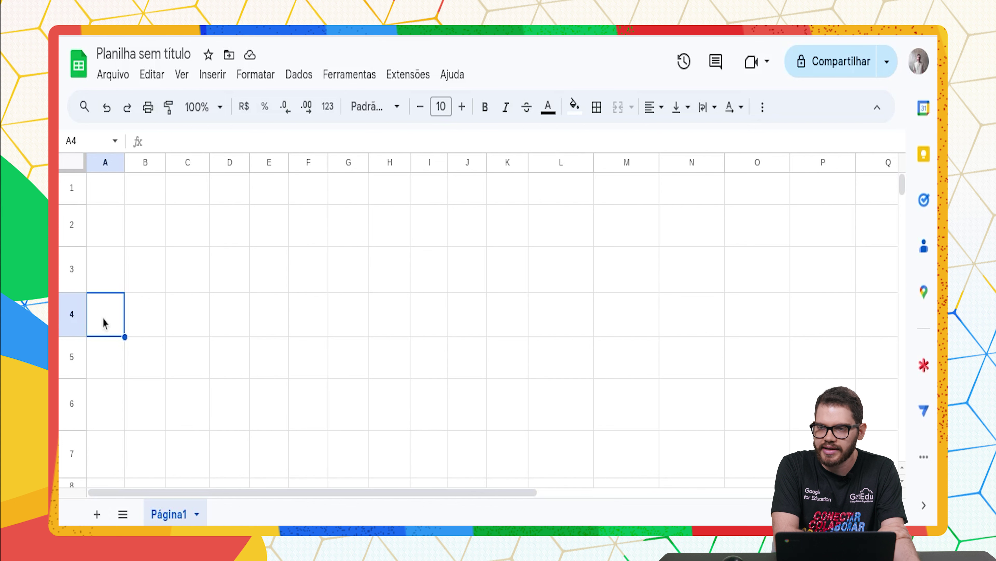
left_click(141, 309)
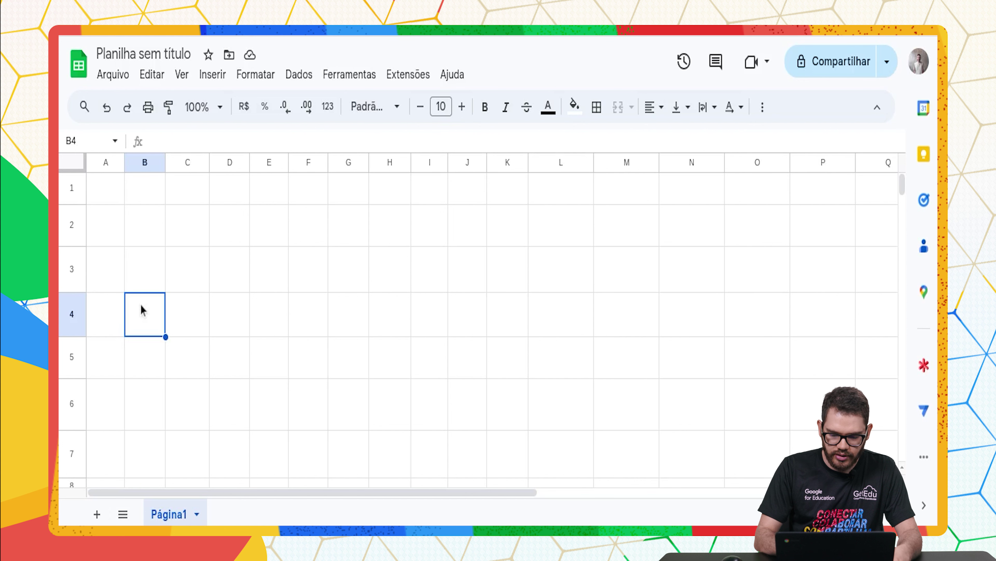
type("J")
key("Tab")
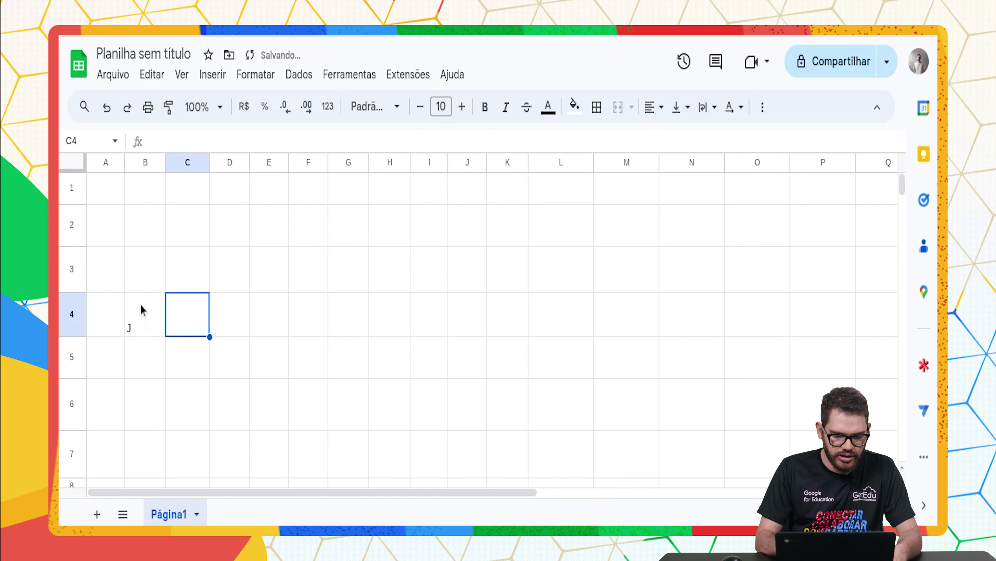
type("A")
key("Tab")
type("M")
key("Tab")
type("B")
key("Tab")
type("O")
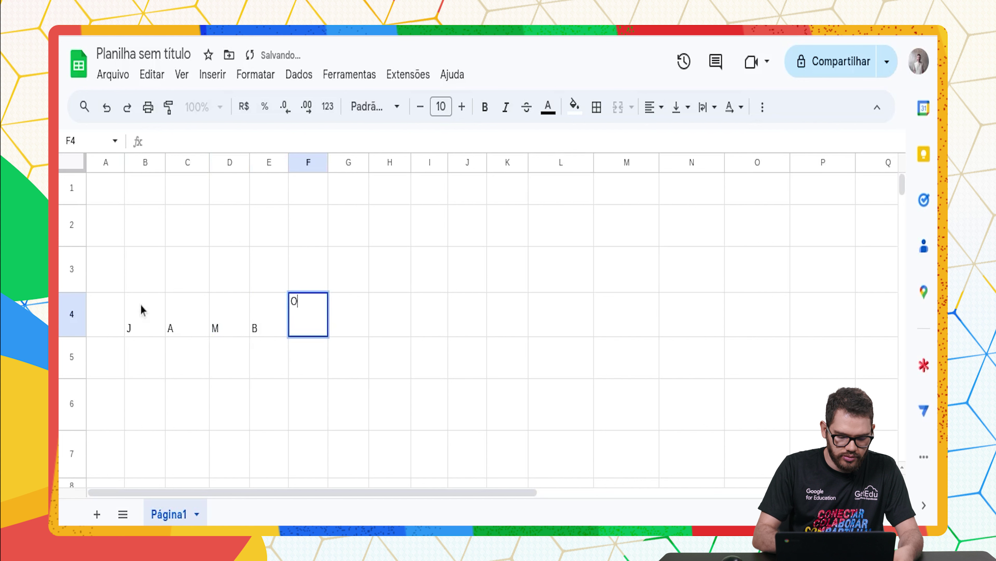
key("Tab")
type("A")
key("Tab")
type("R")
key("Tab")
type("D")
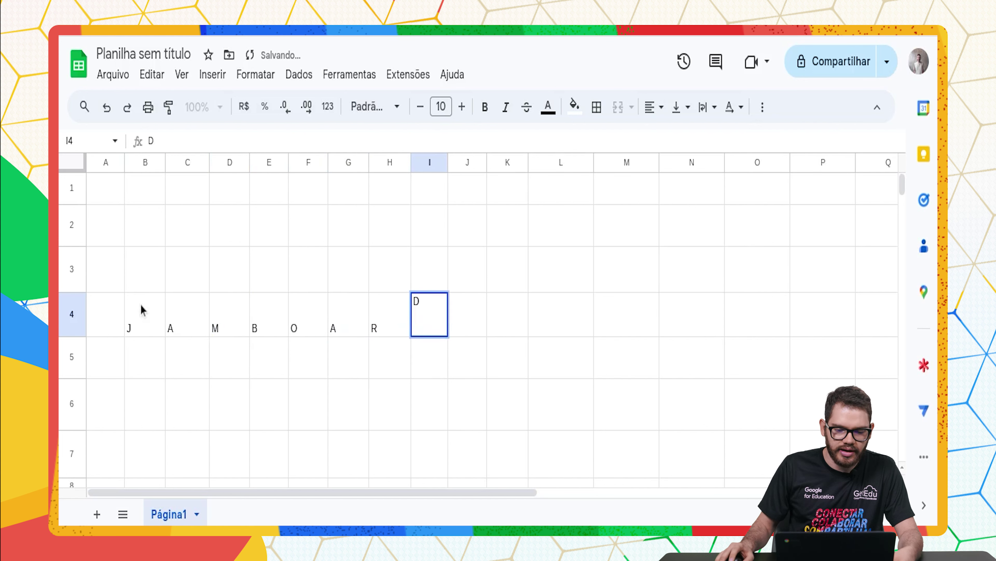
key("Tab")
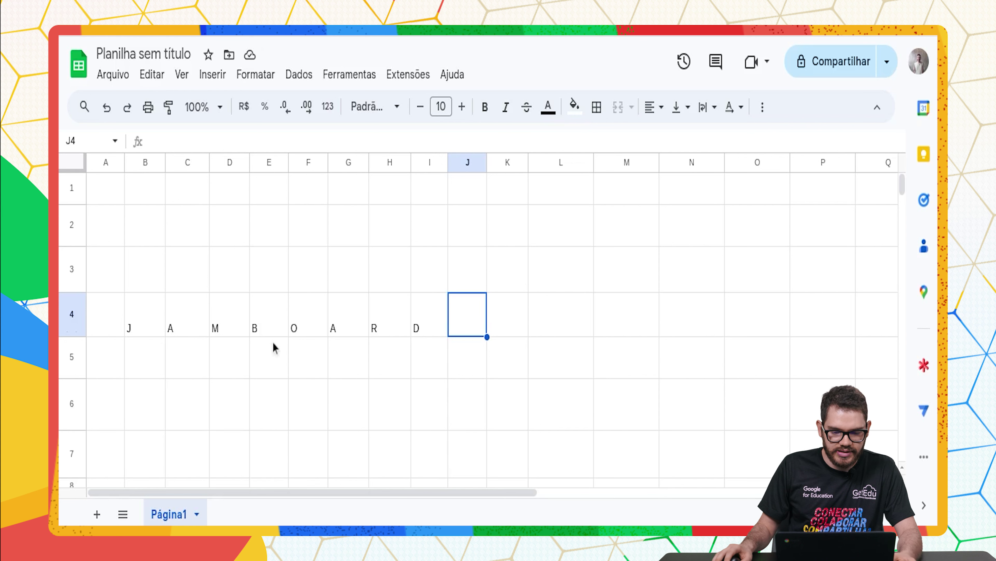
Complete the vertical word MEET below the M of JAMBOARD by entering E, E and T in D5 to D7
left_click(232, 353)
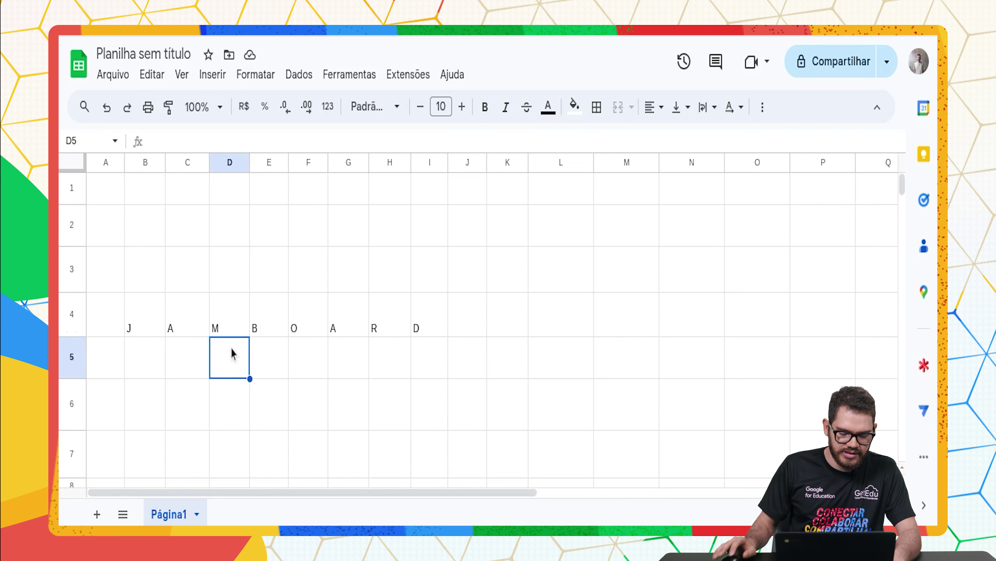
type("E")
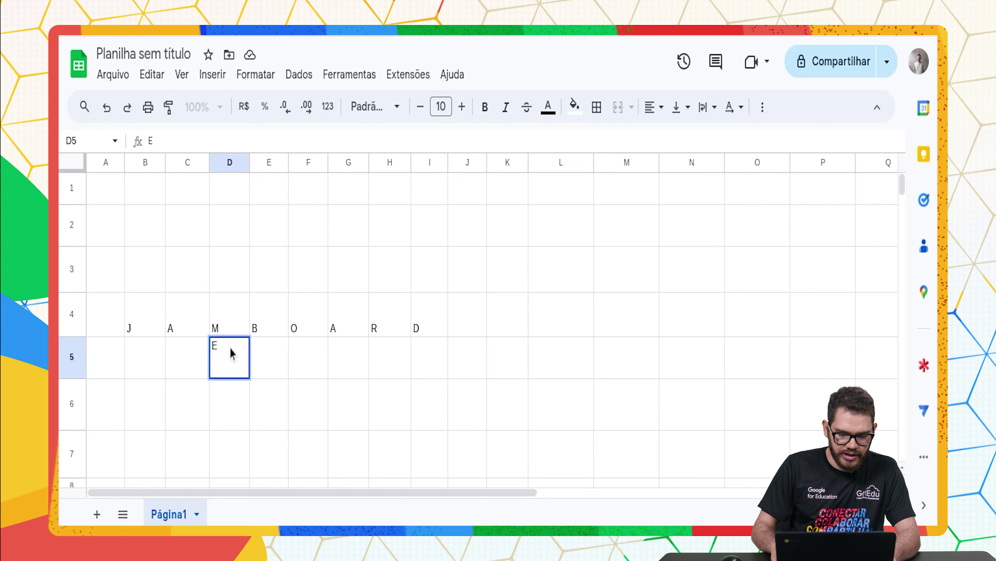
key("Return")
type("T")
key("Return")
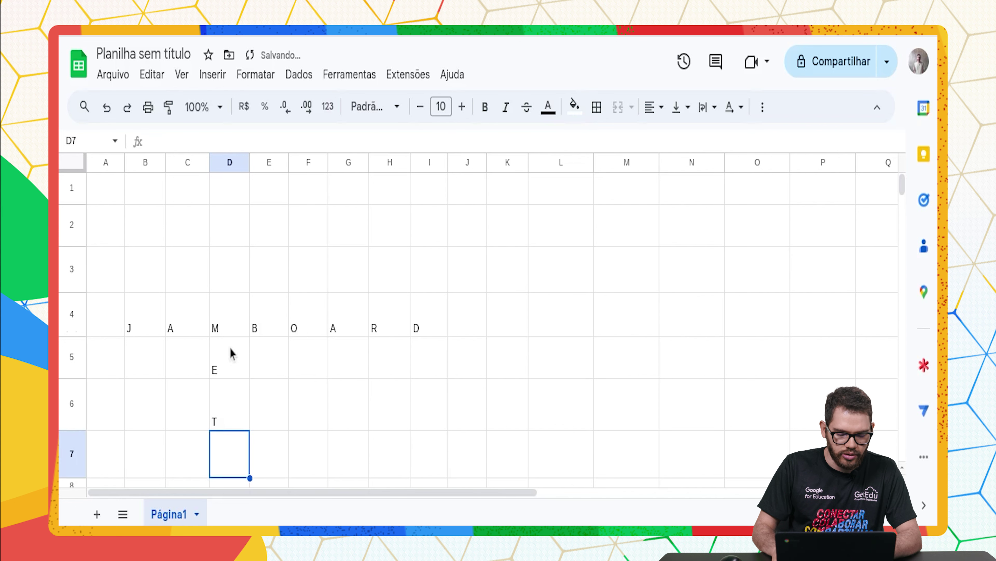
key("Up")
key("Delete")
type("E")
key("Return")
type("T")
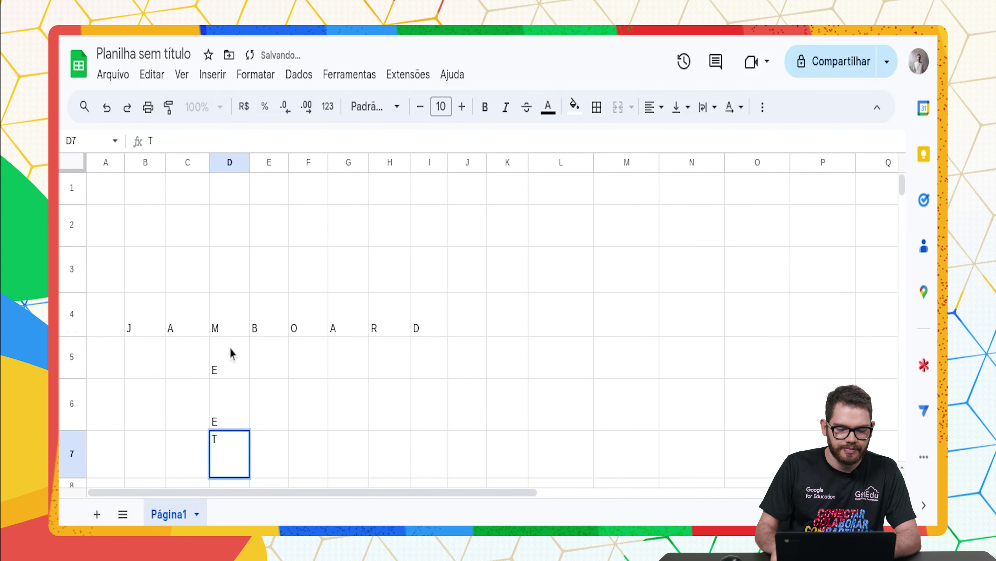
key("Return")
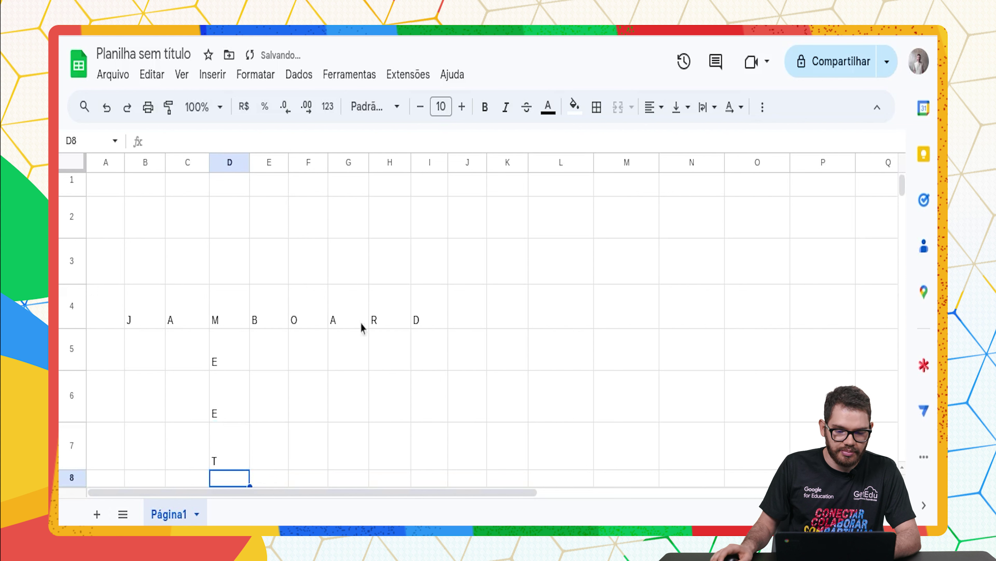
Complete the vertical word DRIVE below the D of JAMBOARD by entering R, I, V and E in I5 to I8
left_click(419, 346)
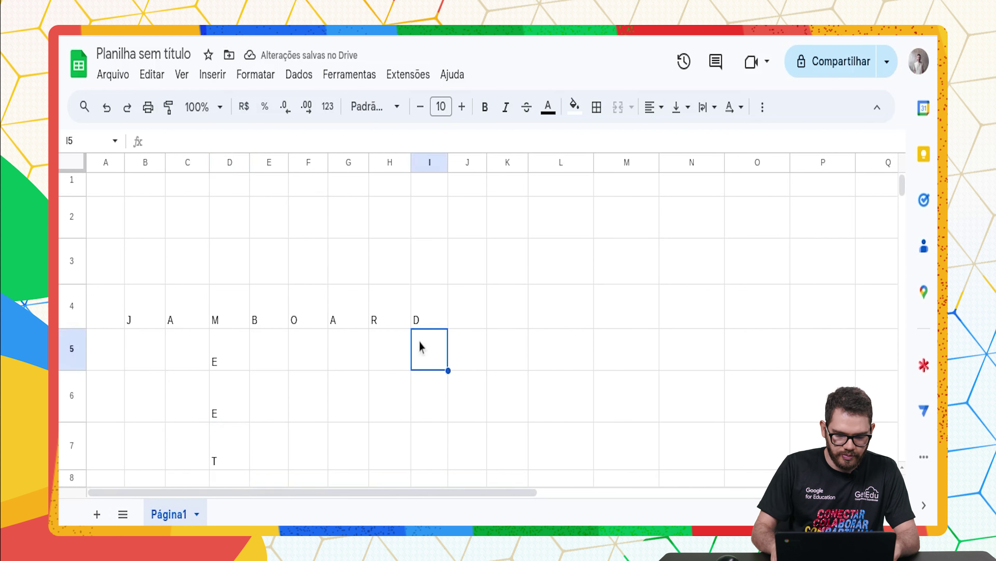
type("R")
key("Return")
type("I")
key("Return")
type("V")
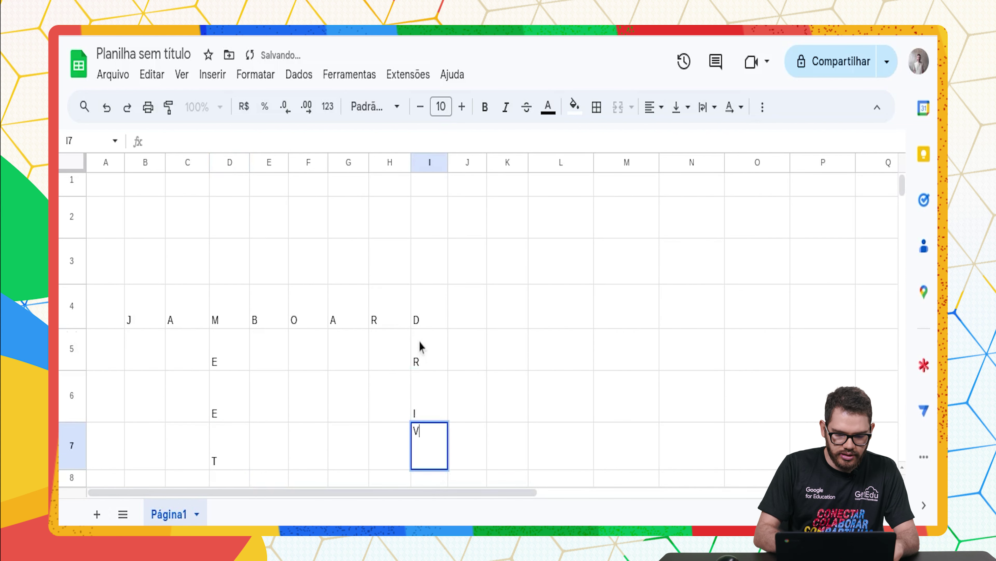
key("Return")
type("E")
key("Return")
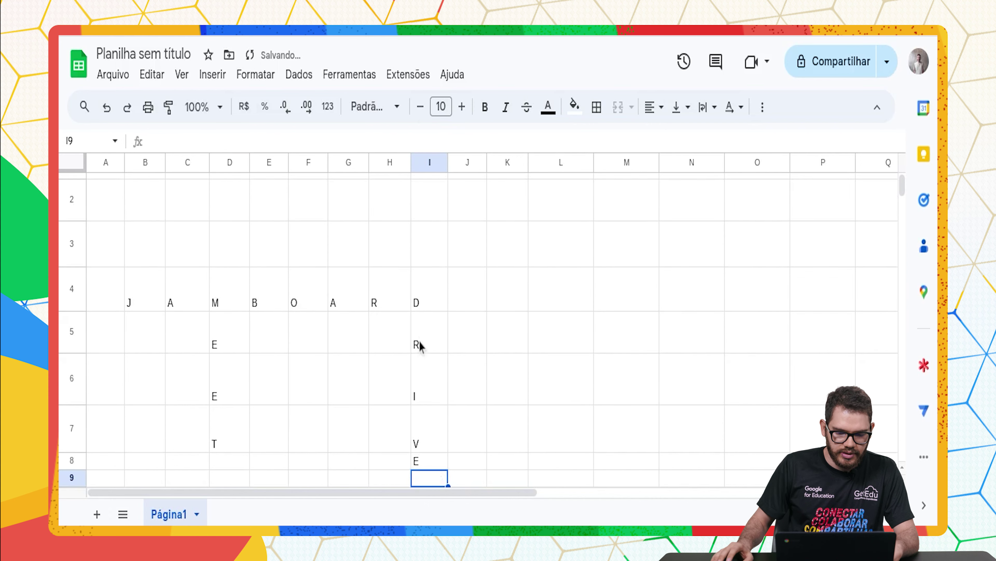
Increase the height of row 8 to match the other rows of the crossword grid
left_click_drag(72, 469, 72, 479)
scroll(89, 454, "down", 1)
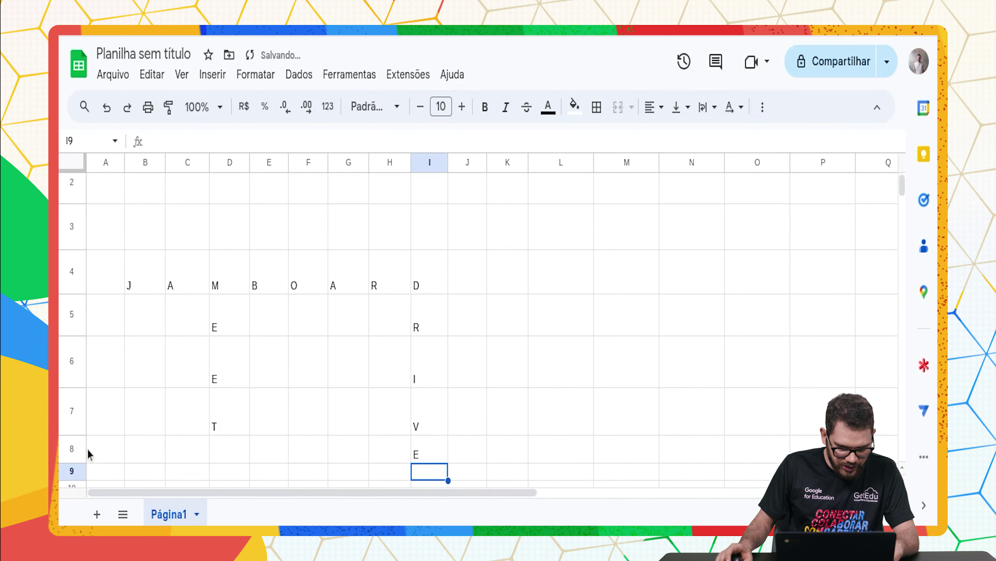
left_click_drag(71, 466, 72, 473)
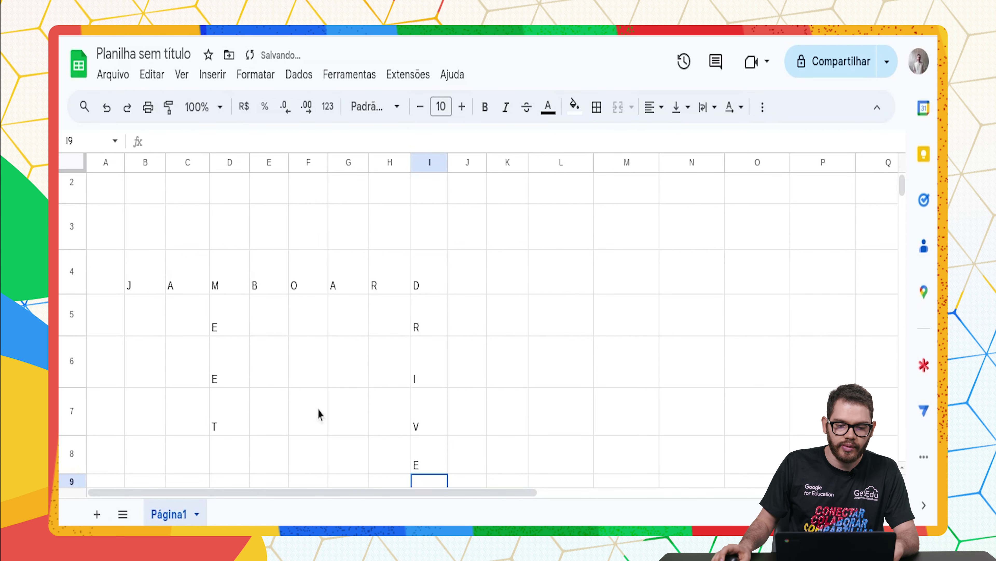
Look over the crossword grid from row 1 to row 11 to check the words crossing JAMBOARD
scroll(317, 408, "up", 1)
scroll(318, 407, "up", 1)
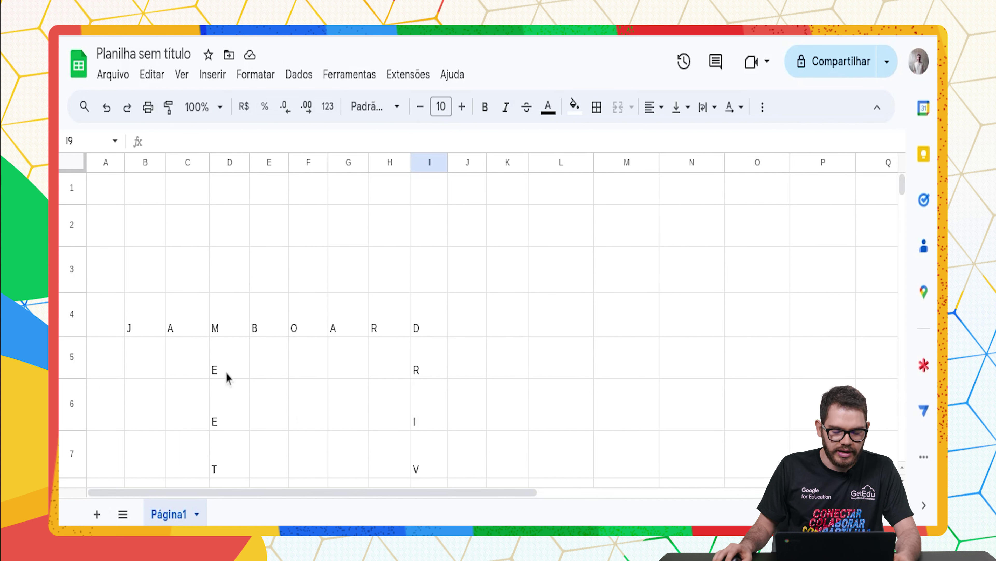
scroll(301, 346, "down", 1)
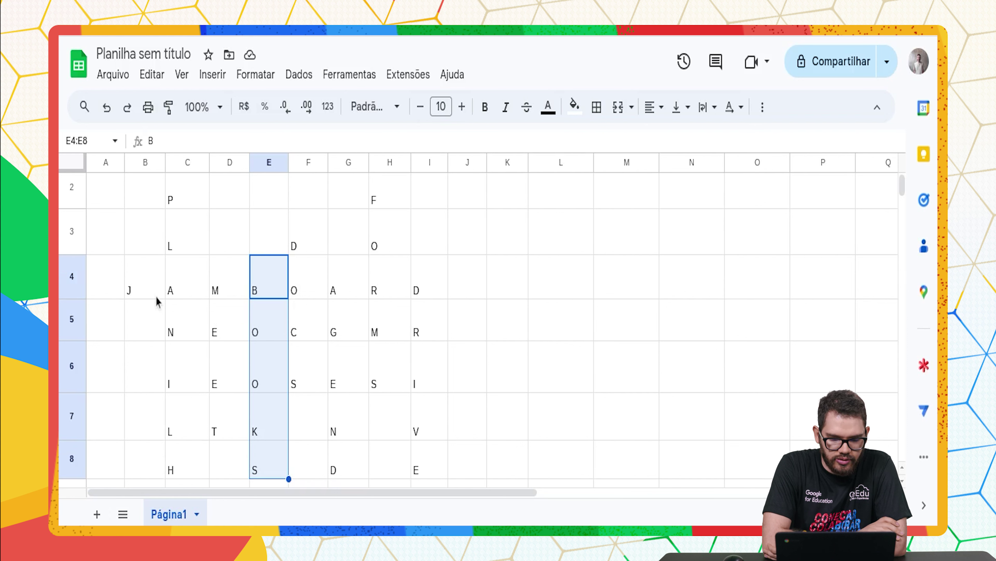
scroll(279, 300, "down", 1)
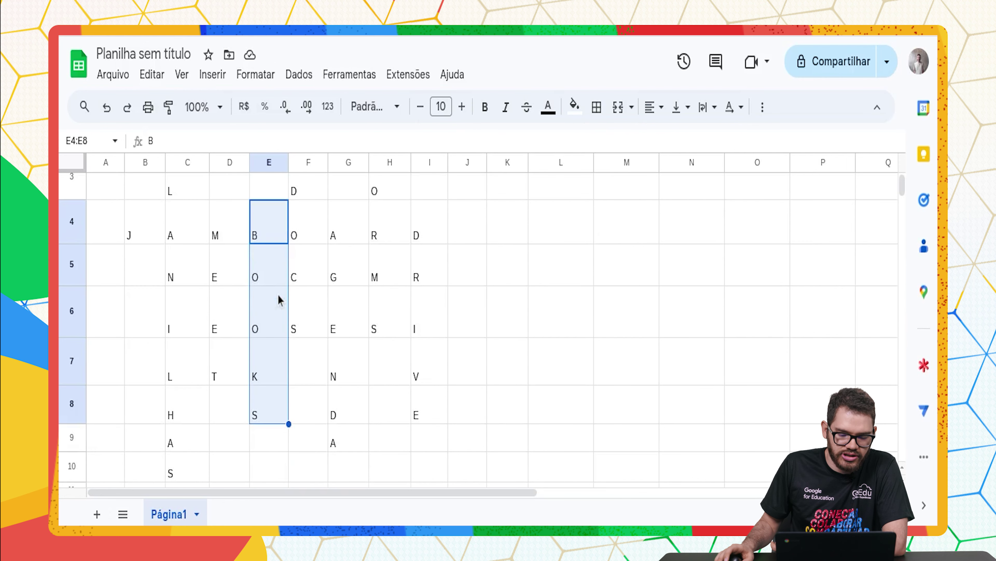
scroll(283, 297, "up", 2)
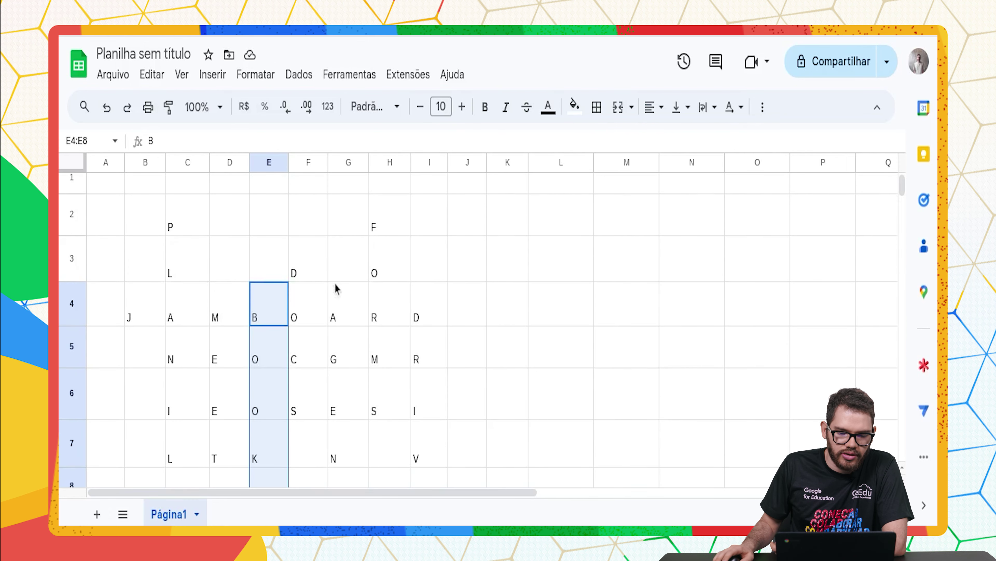
scroll(392, 255, "down", 2)
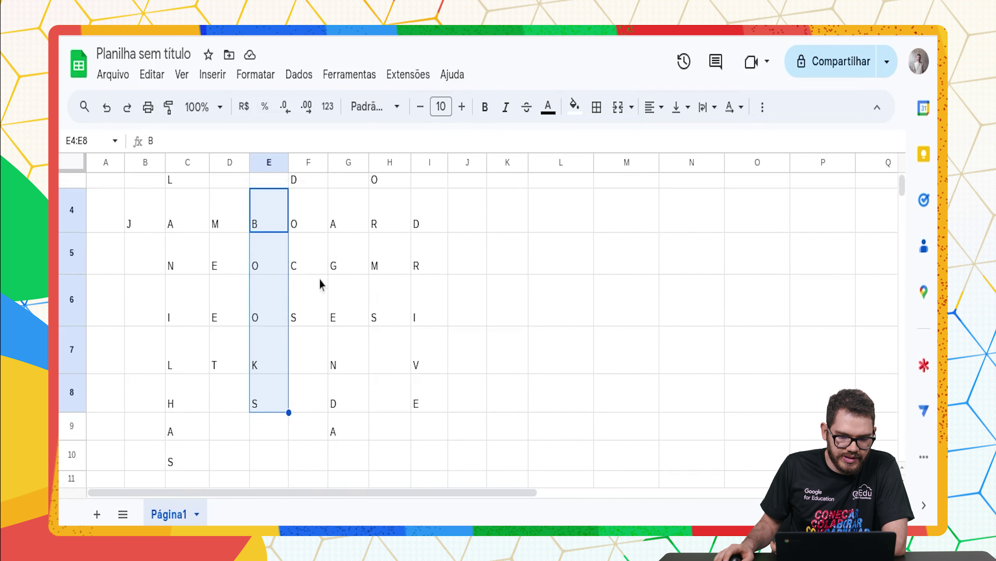
scroll(238, 284, "up", 3)
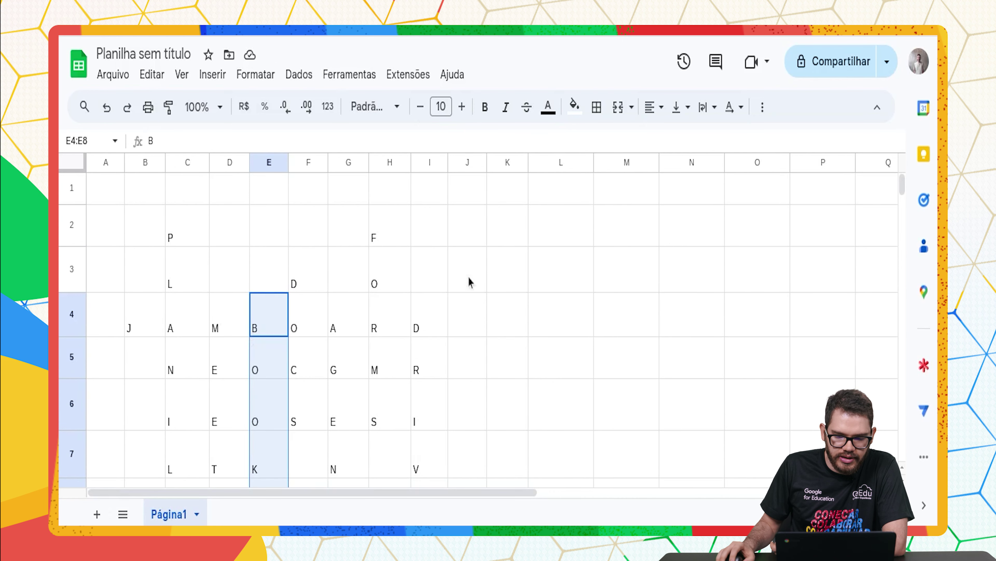
Enter the clue heading VERTICAL in L1, beside the crossword grid
left_click(559, 191)
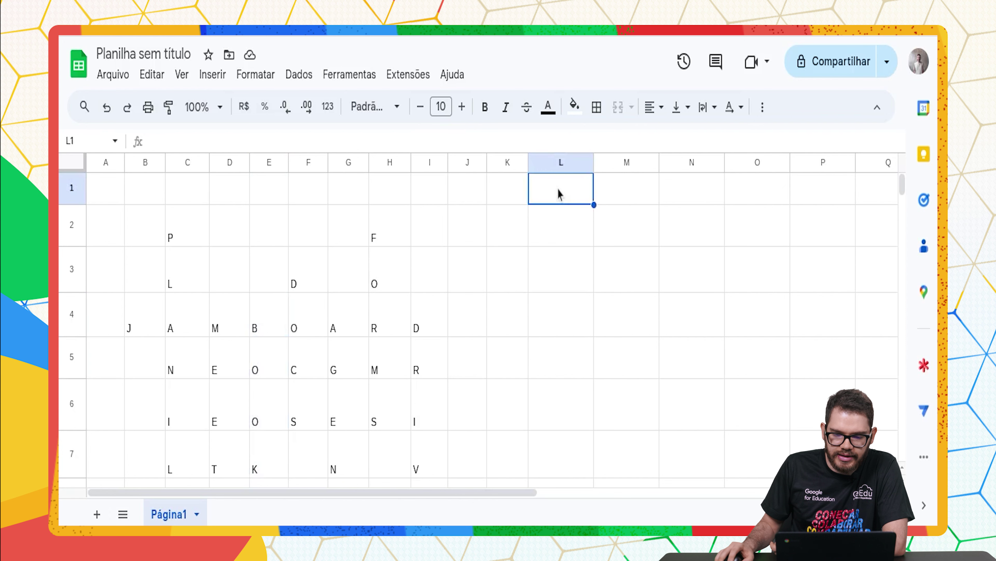
left_click(638, 194)
left_click(572, 198)
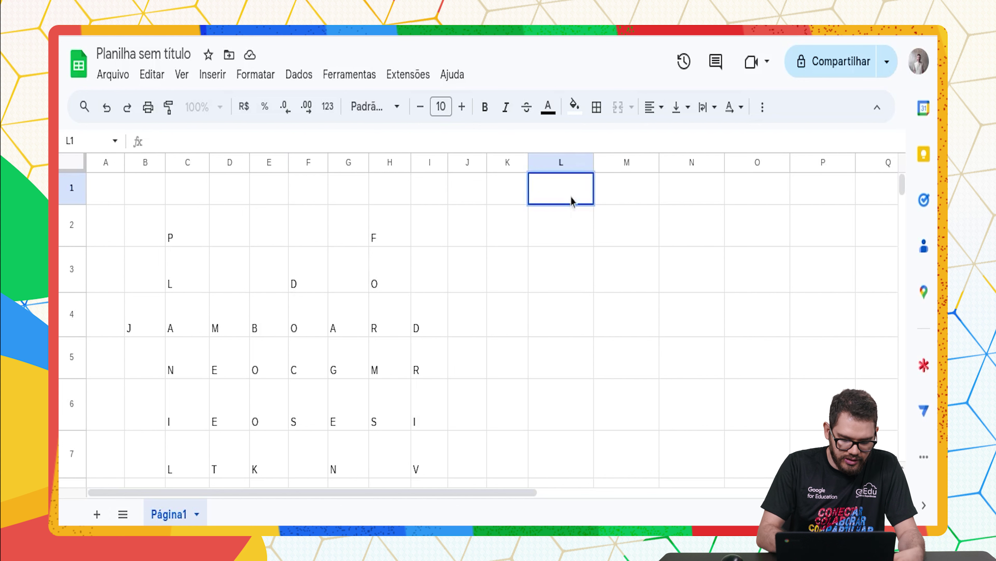
type("vERTICAL")
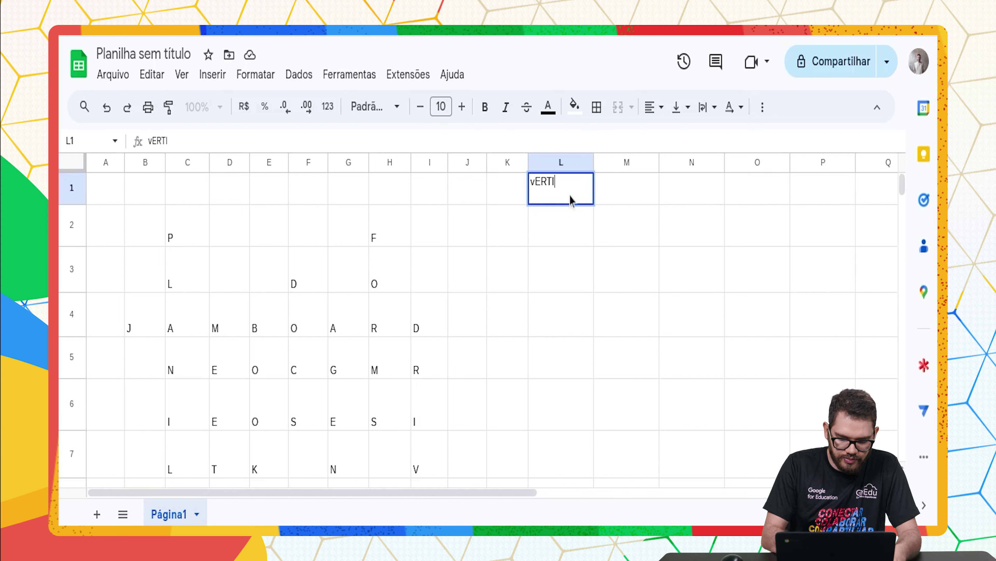
key("BackSpace")
key("BackSpace")
key("BackSpace")
key("BackSpace")
key("BackSpace")
key("BackSpace")
key("BackSpace")
key("BackSpace")
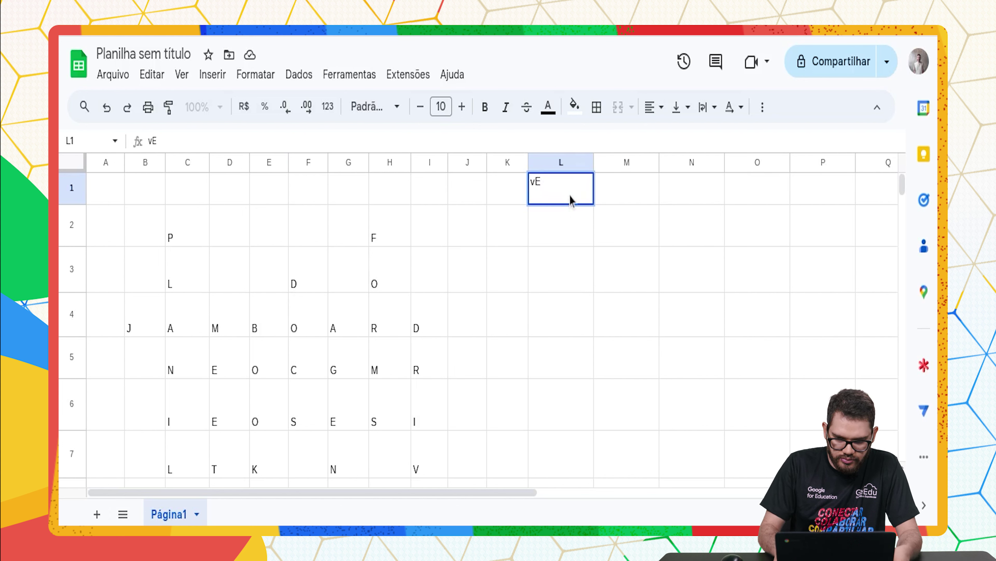
type("VERTICAL")
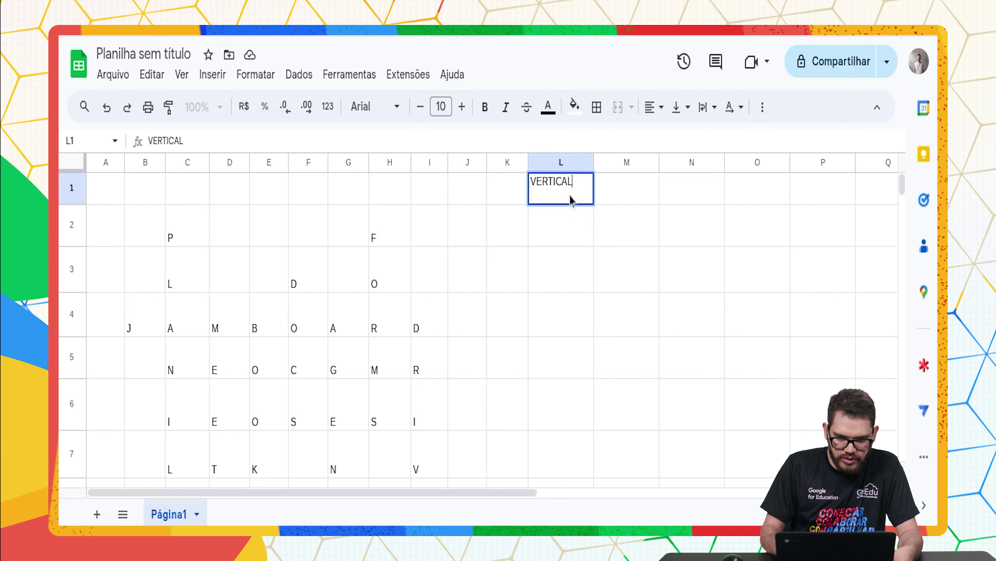
Enter the clue heading HORIZONTAL in M1, next to the VERTICAL heading
key("Tab")
type("H")
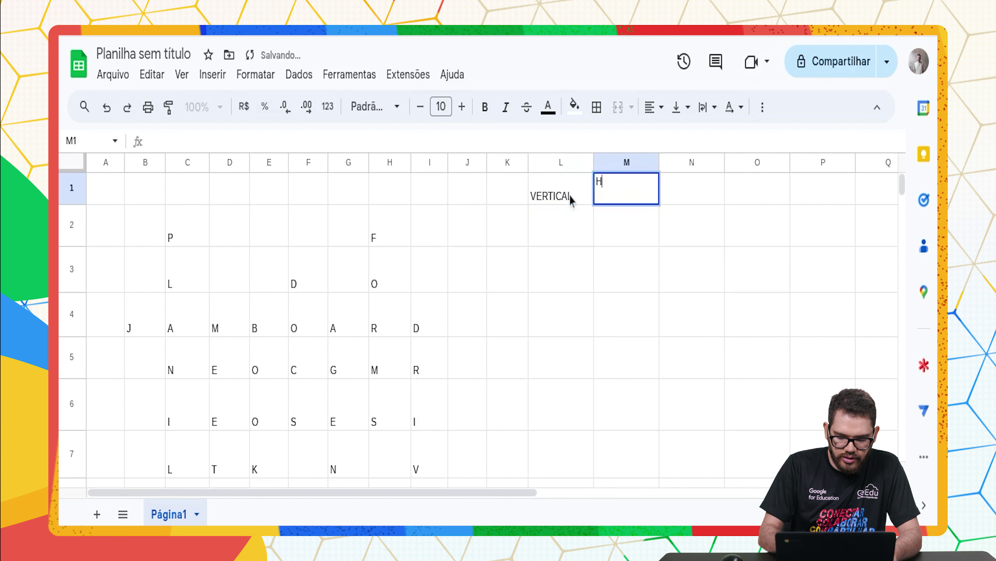
type("ORIZONTAL")
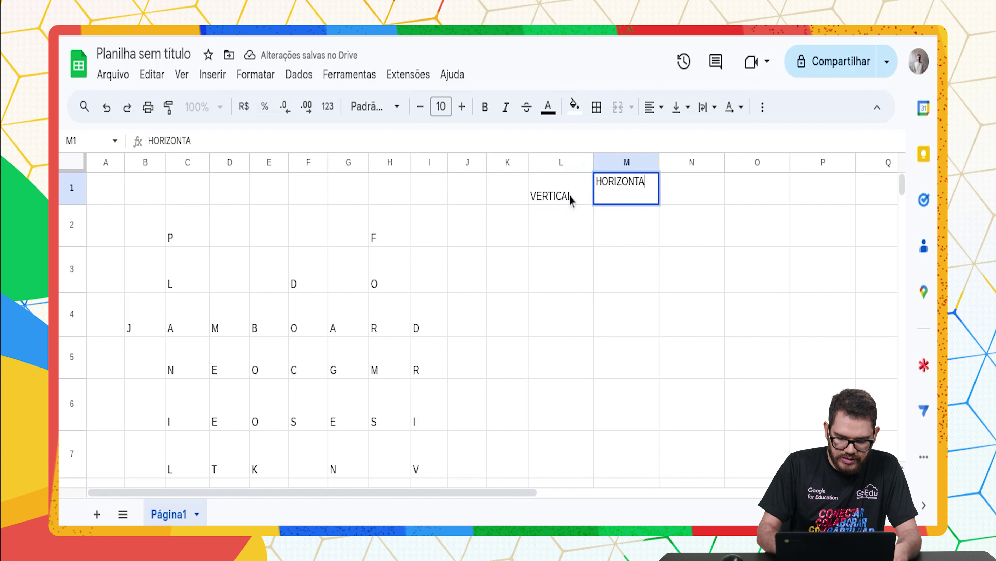
left_click(564, 236)
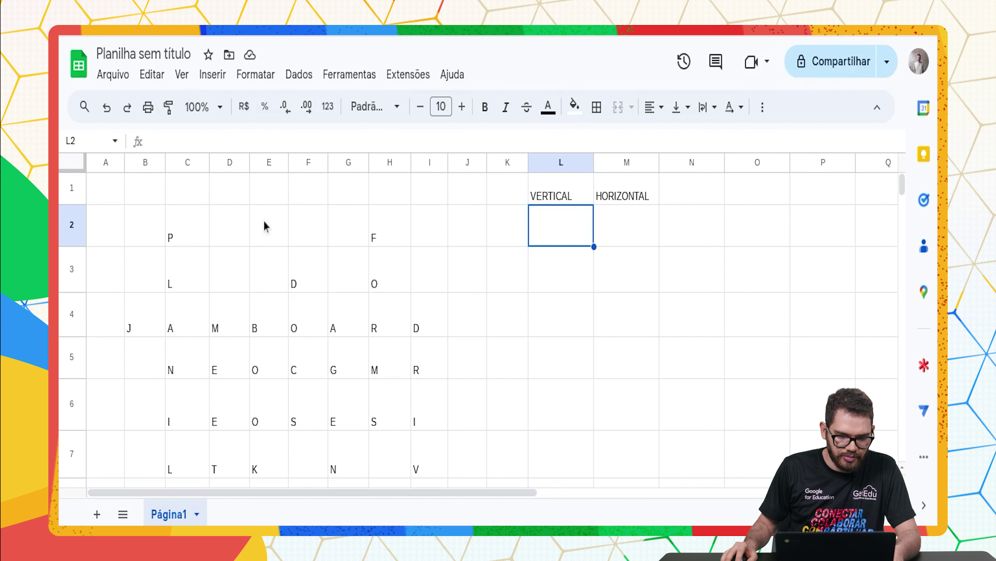
Number the vertical words 1 to 7 in cells C1 to I1 and widen column I slightly
left_click(181, 197)
scroll(178, 202, "down", 3)
scroll(179, 212, "up", 3)
type("1")
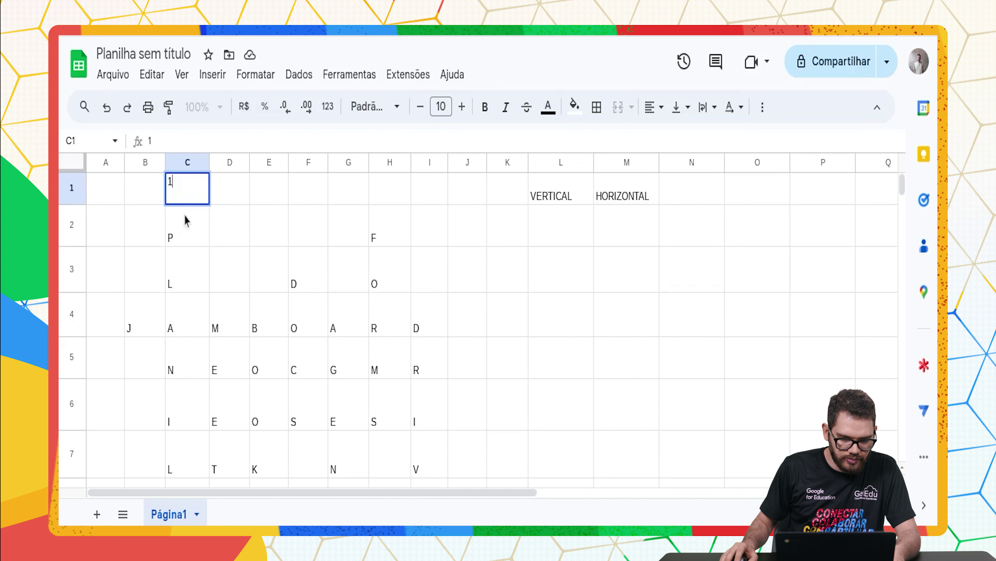
left_click(232, 187)
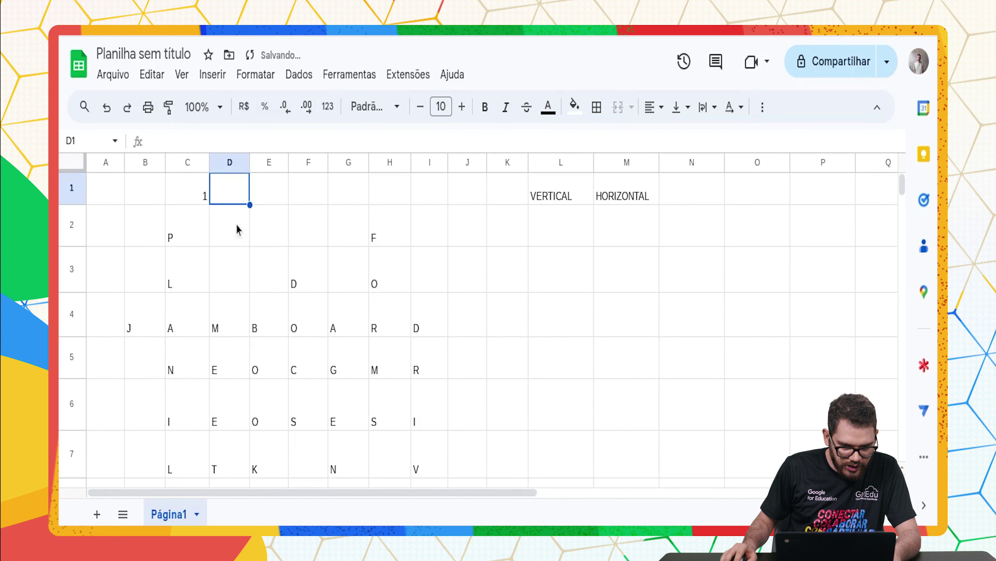
type("2")
scroll(242, 220, "down", 2)
scroll(253, 215, "up", 2)
left_click(276, 190)
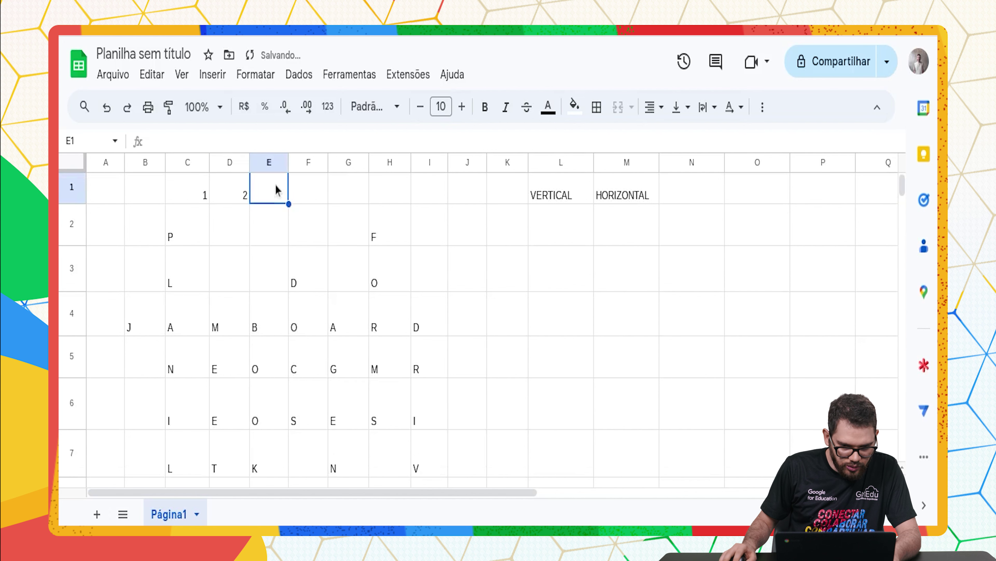
type("3")
left_click(308, 187)
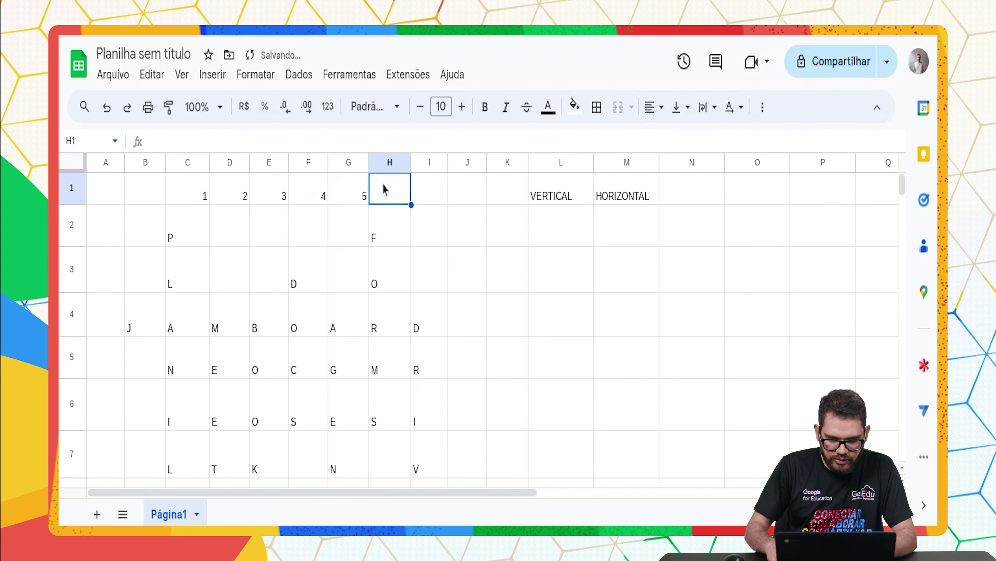
type("6")
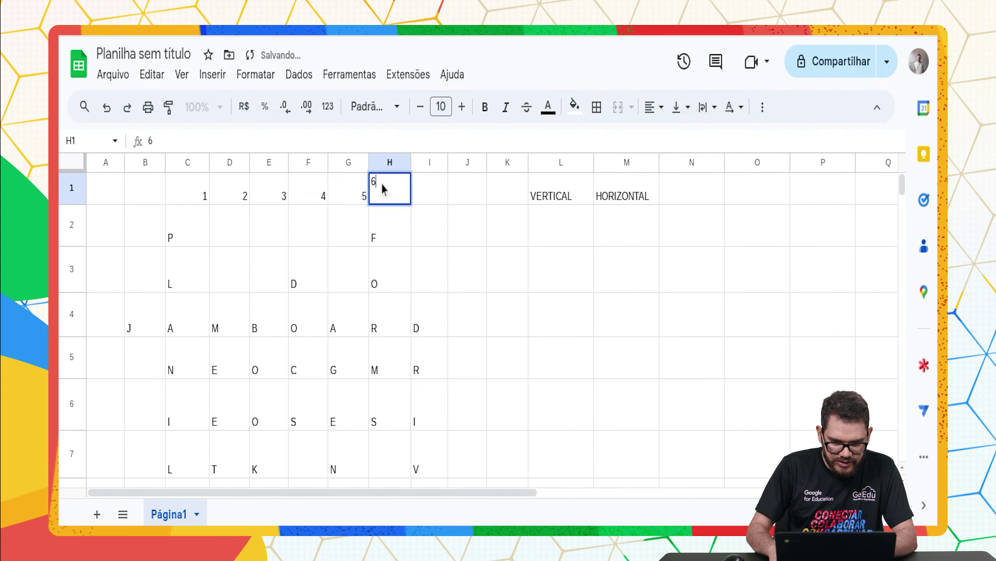
left_click(413, 184)
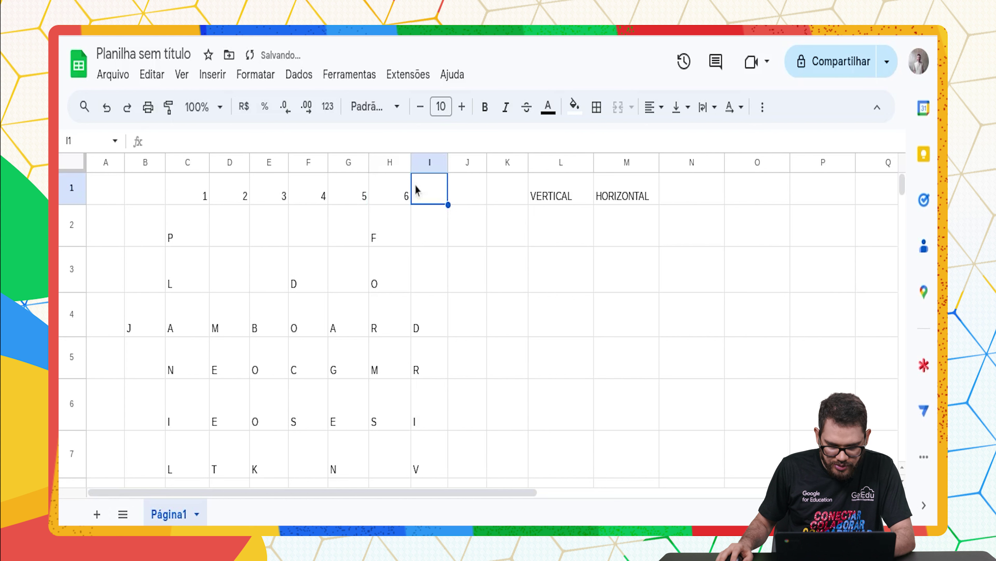
type("7")
left_click(457, 199)
left_click_drag(450, 162, 452, 162)
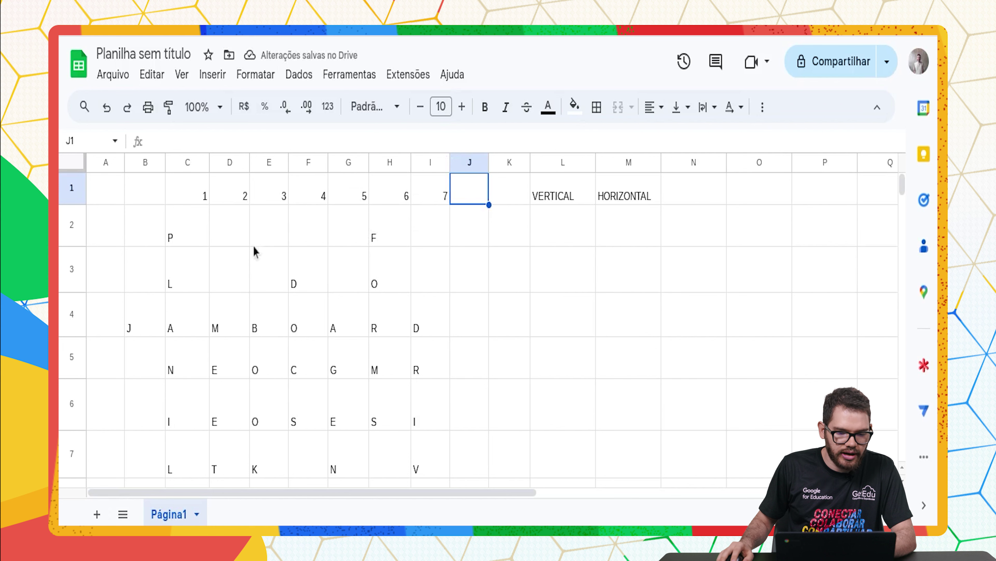
Number the horizontal word SITES by entering 8 in B10, just before its first letter
scroll(196, 257, "down", 1)
scroll(196, 257, "up", 1)
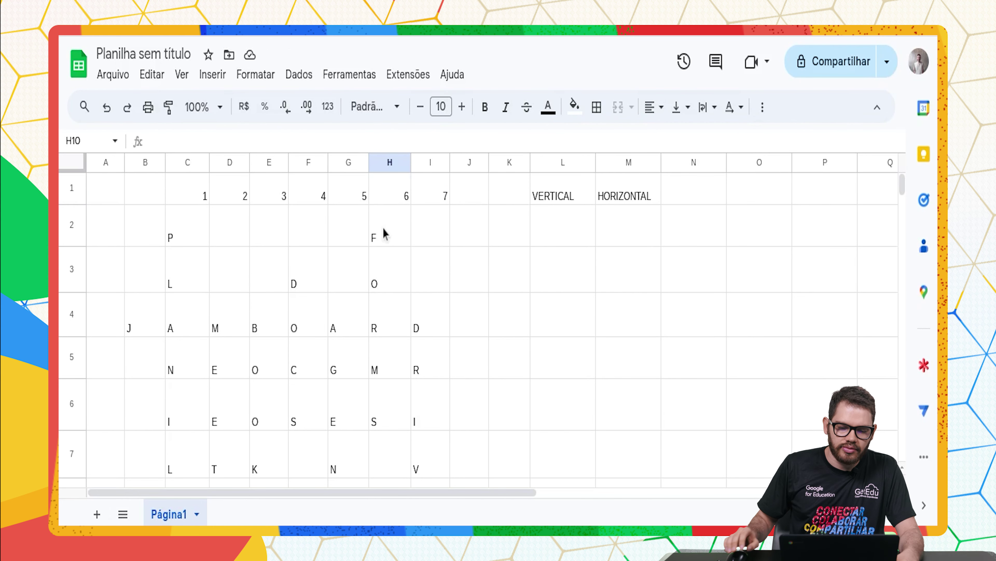
scroll(382, 230, "down", 1)
scroll(418, 300, "up", 1)
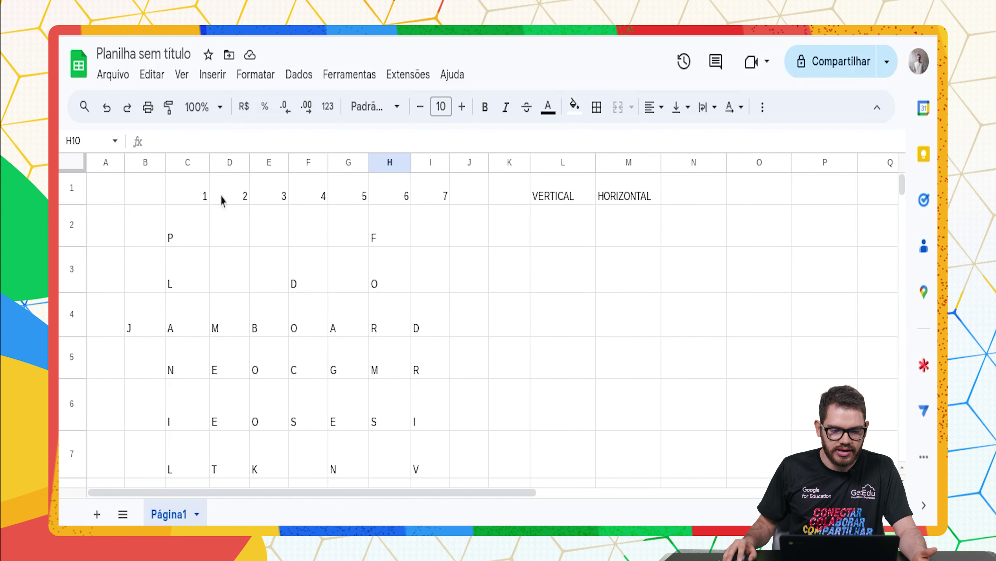
scroll(367, 236, "down", 2)
scroll(314, 306, "up", 2)
scroll(327, 296, "down", 1)
scroll(327, 297, "down", 2)
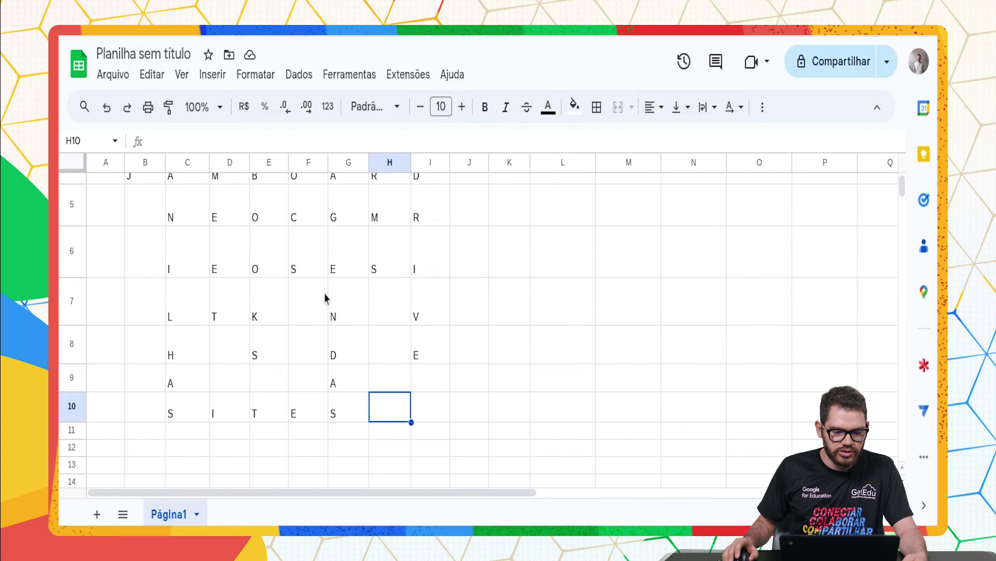
left_click(142, 412)
type("8")
left_click(536, 373)
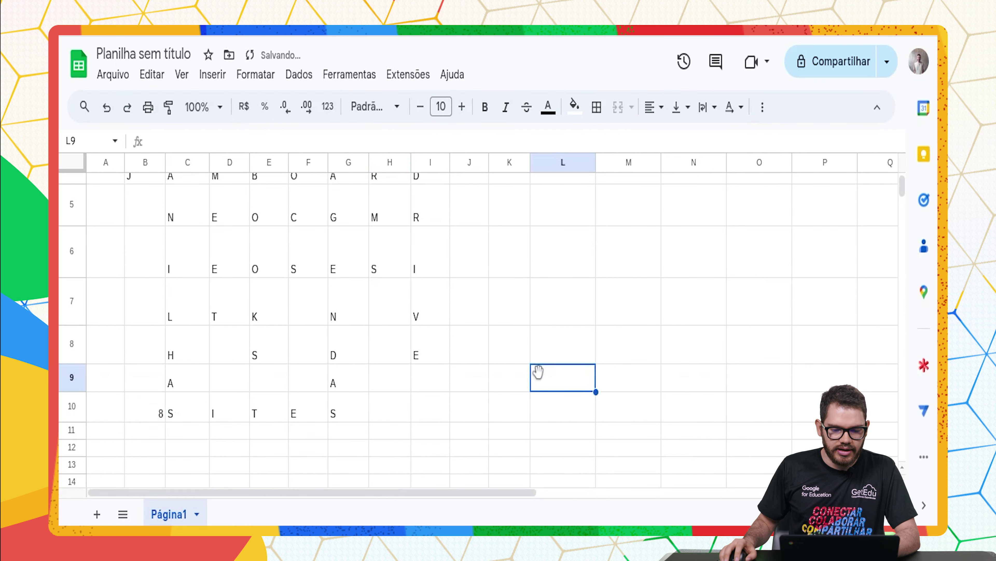
Add a conditional formatting rule to C2 that applies the default green style when the text contains P
scroll(549, 326, "up", 3)
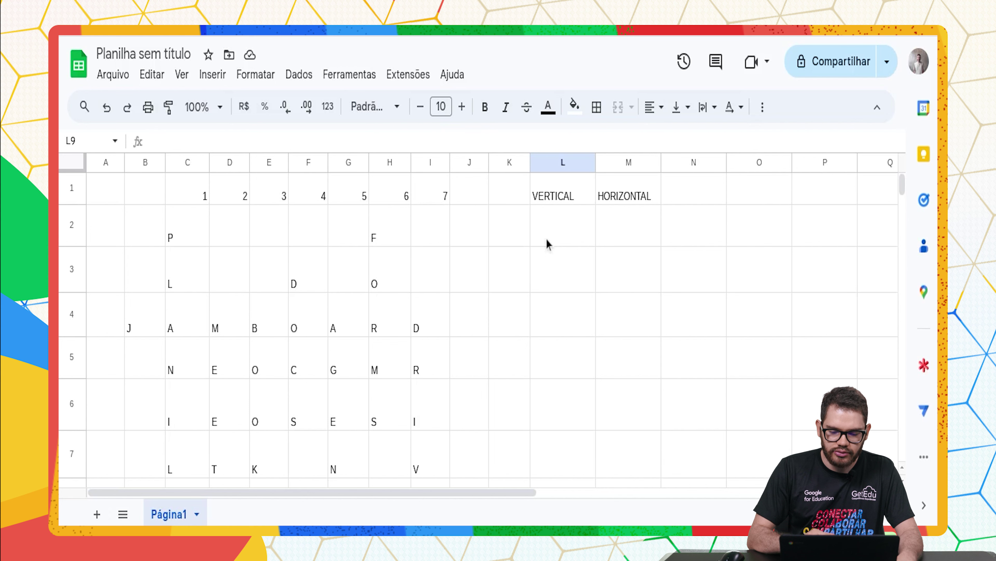
scroll(475, 246, "down", 2)
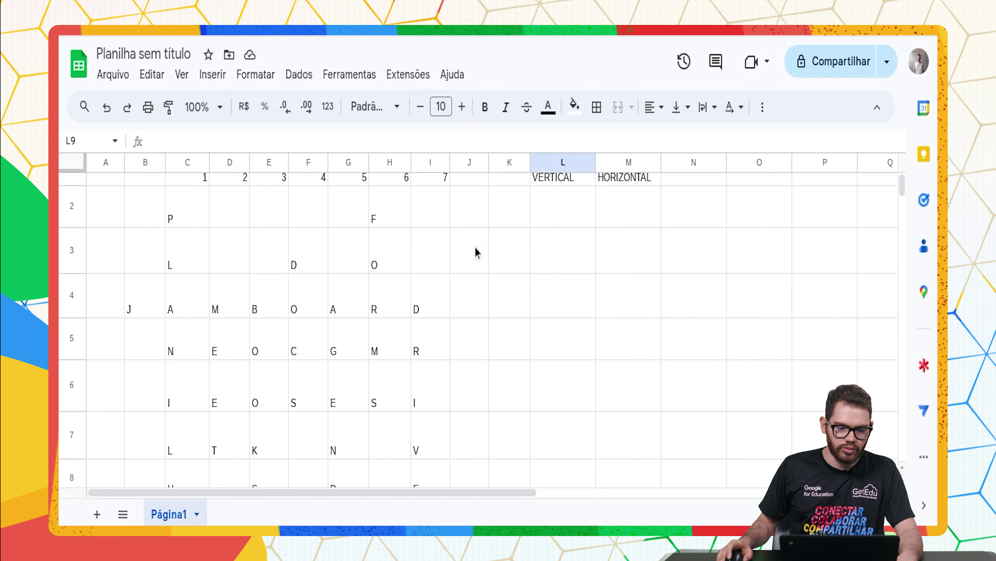
scroll(475, 246, "up", 1)
scroll(474, 246, "down", 2)
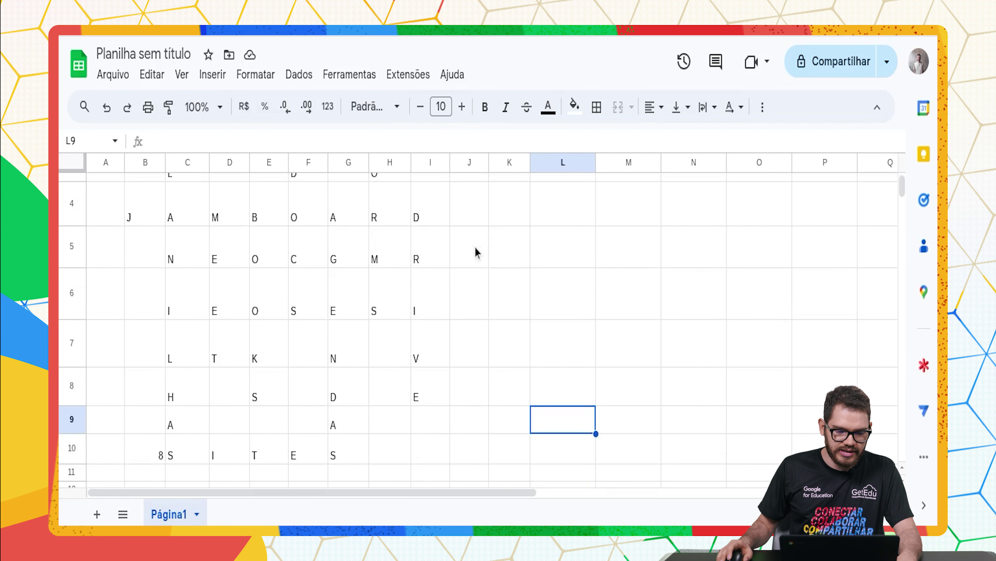
scroll(474, 246, "up", 3)
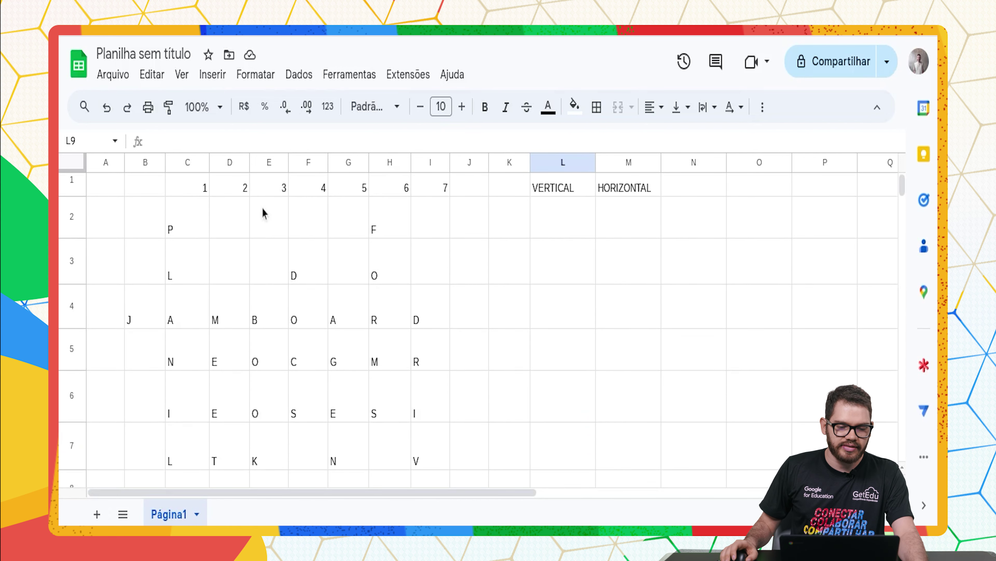
left_click(197, 215)
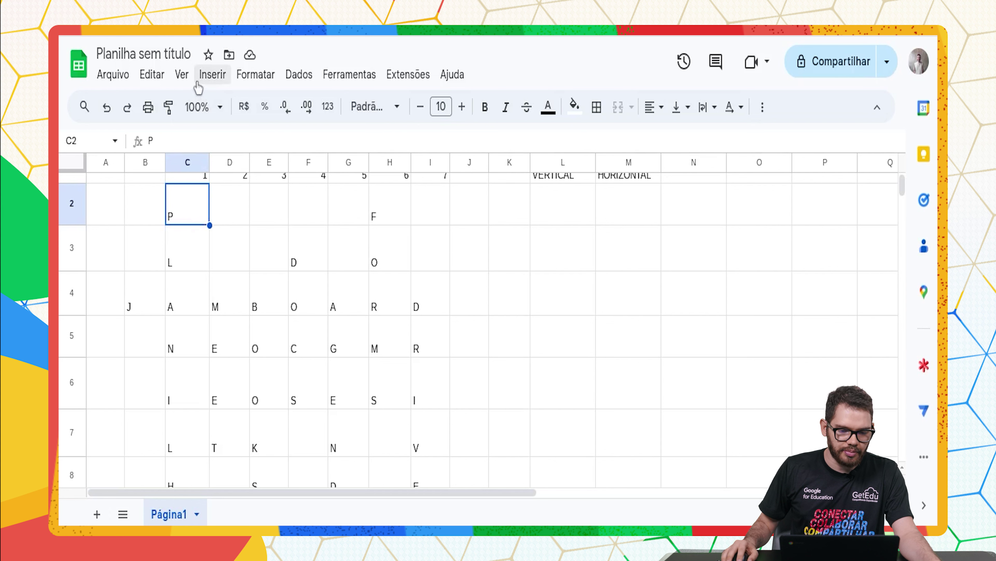
left_click(253, 76)
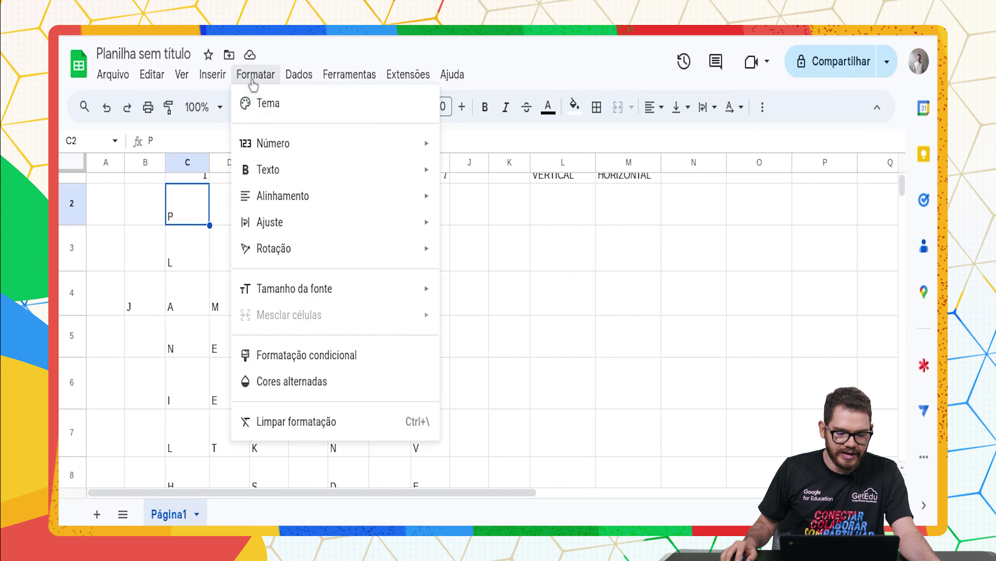
left_click(295, 355)
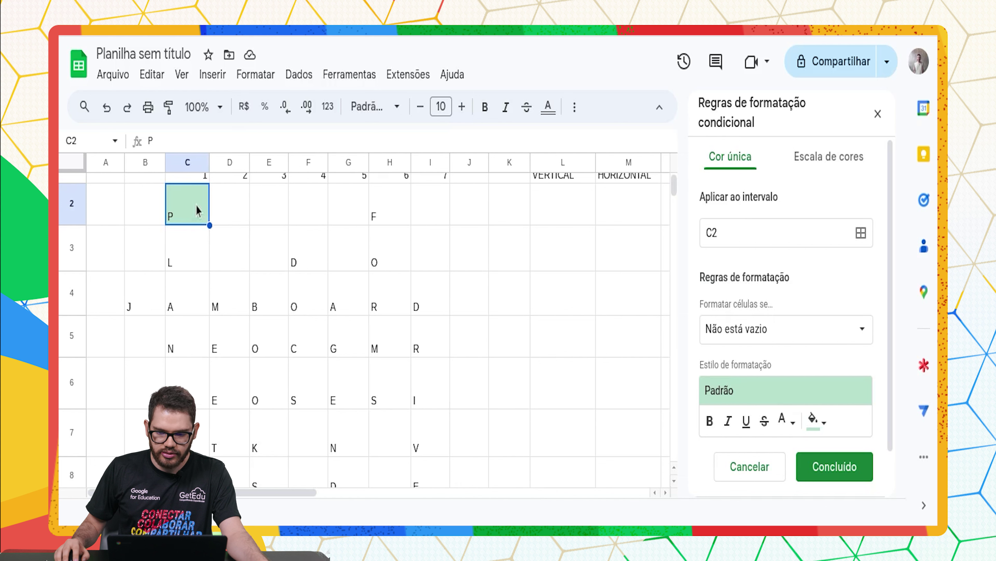
left_click(834, 343)
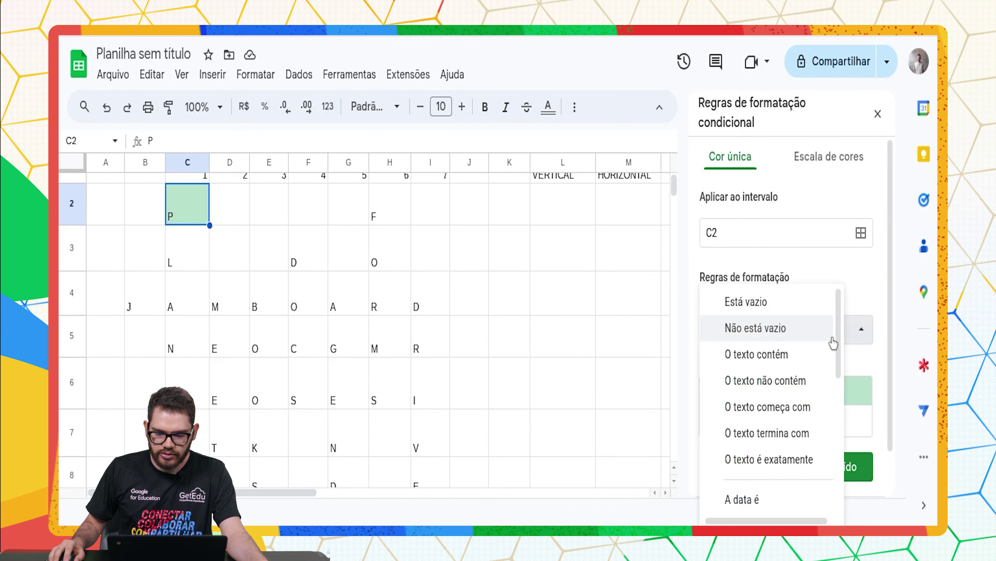
left_click(815, 359)
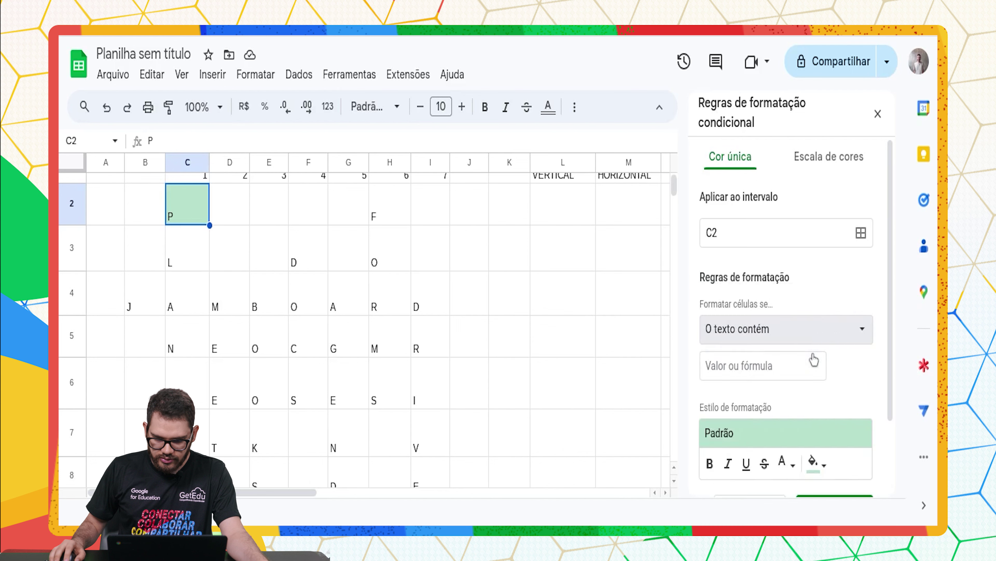
left_click(804, 358)
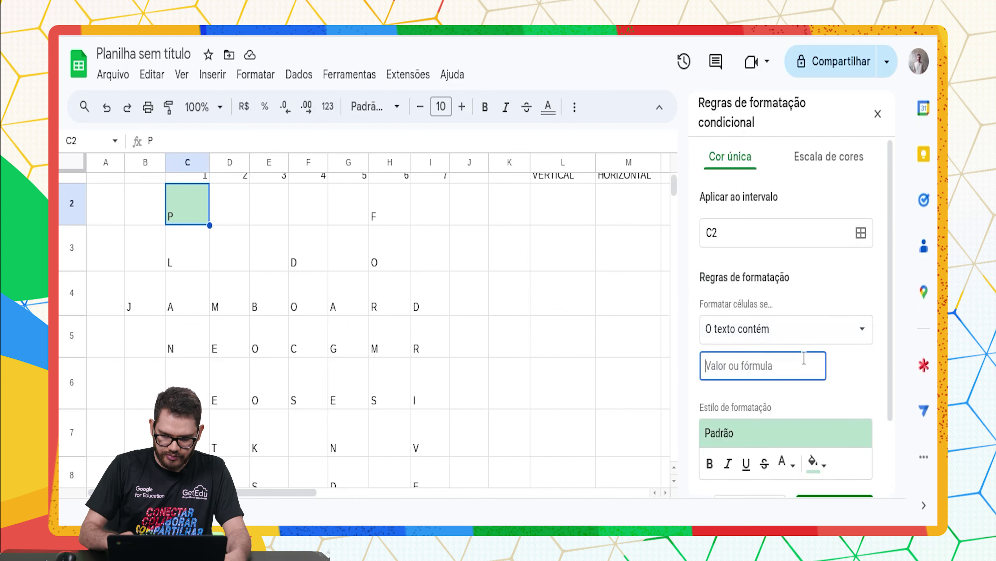
type("P")
scroll(827, 345, "down", 2)
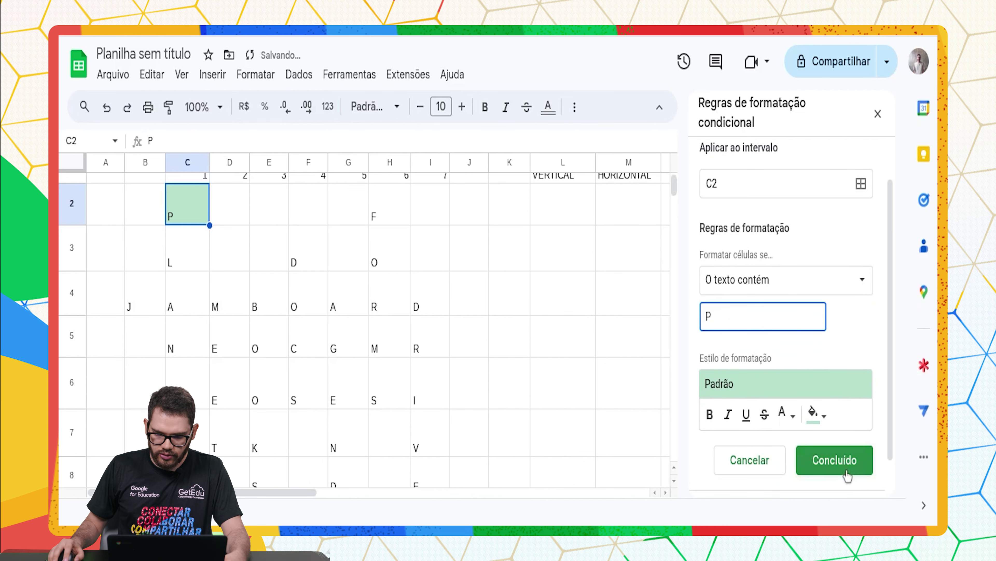
left_click(843, 467)
left_click(878, 114)
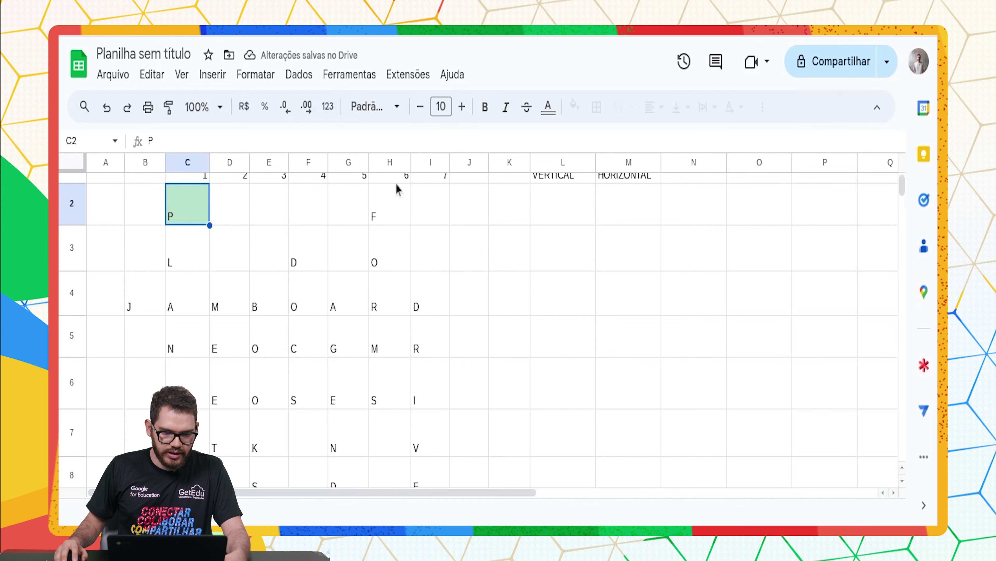
Test the conditional formatting in C2 by clearing its letter and entering the wrong letter A
key("Delete")
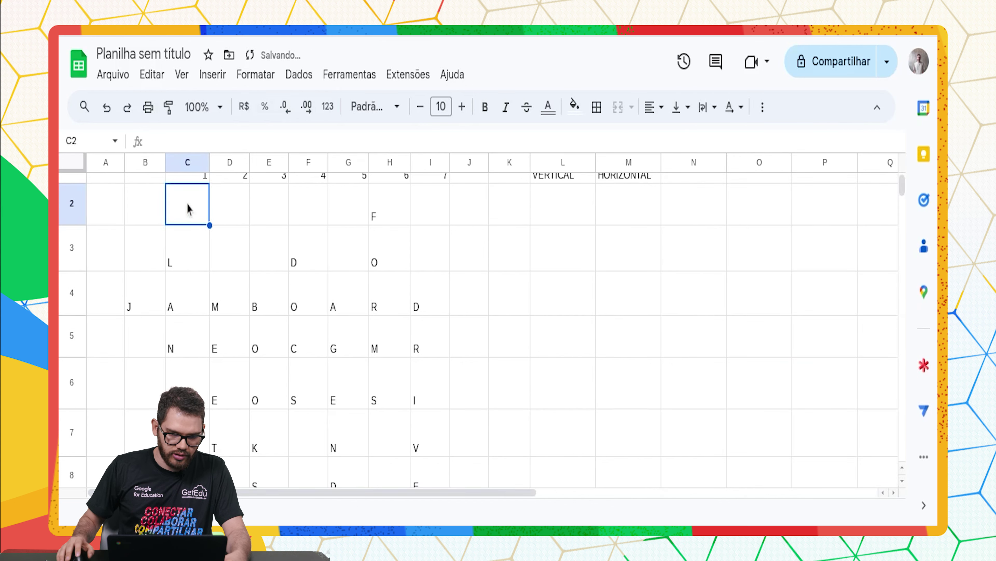
left_click(122, 202)
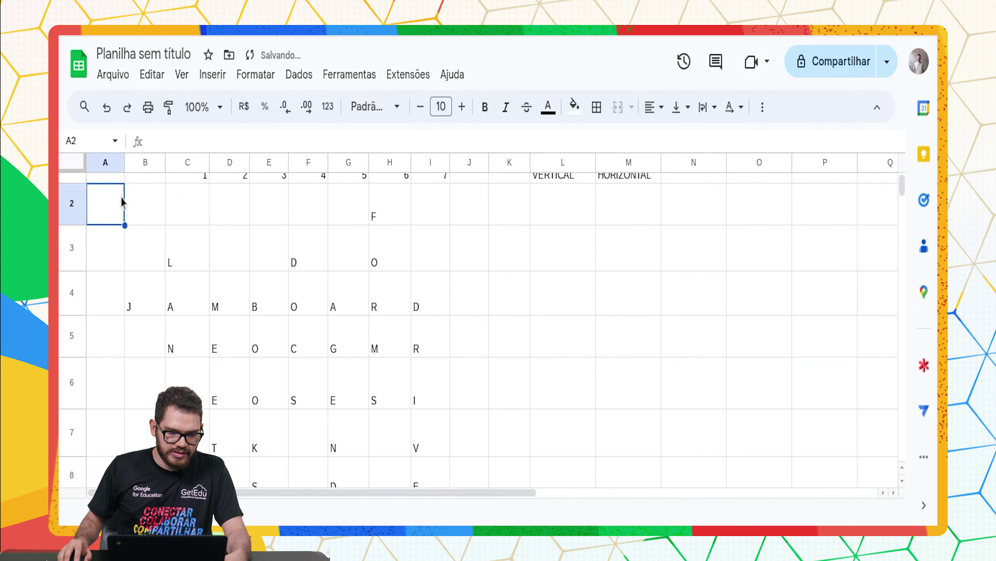
left_click(184, 201)
type("A")
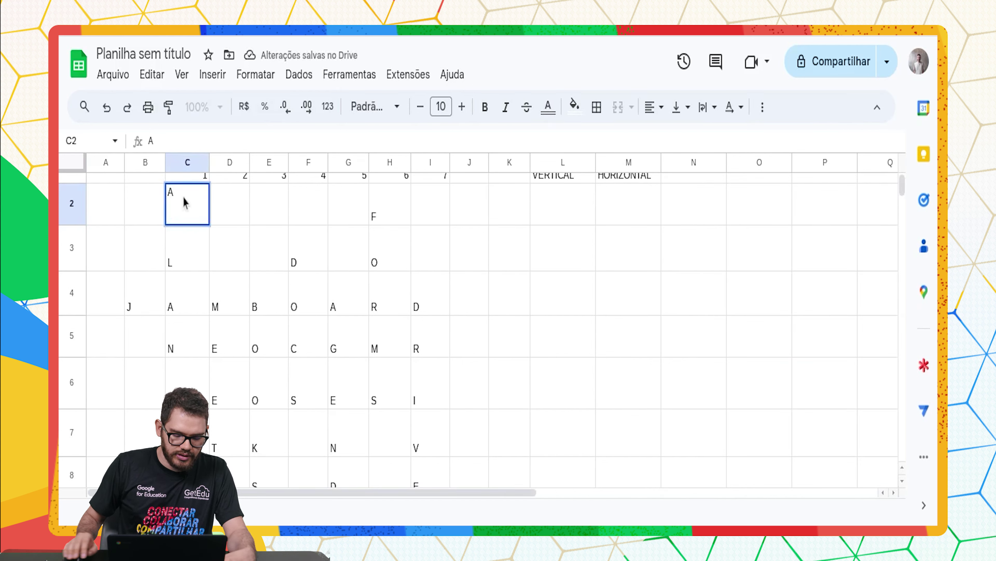
key("Tab")
left_click(186, 206)
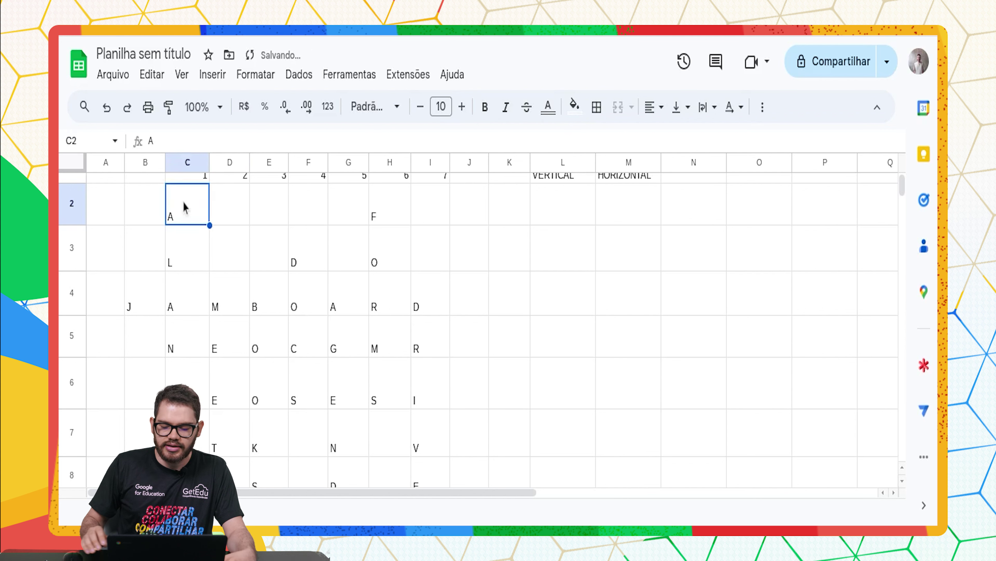
Replace the wrong letter in C2 with the correct letter P
key("Delete")
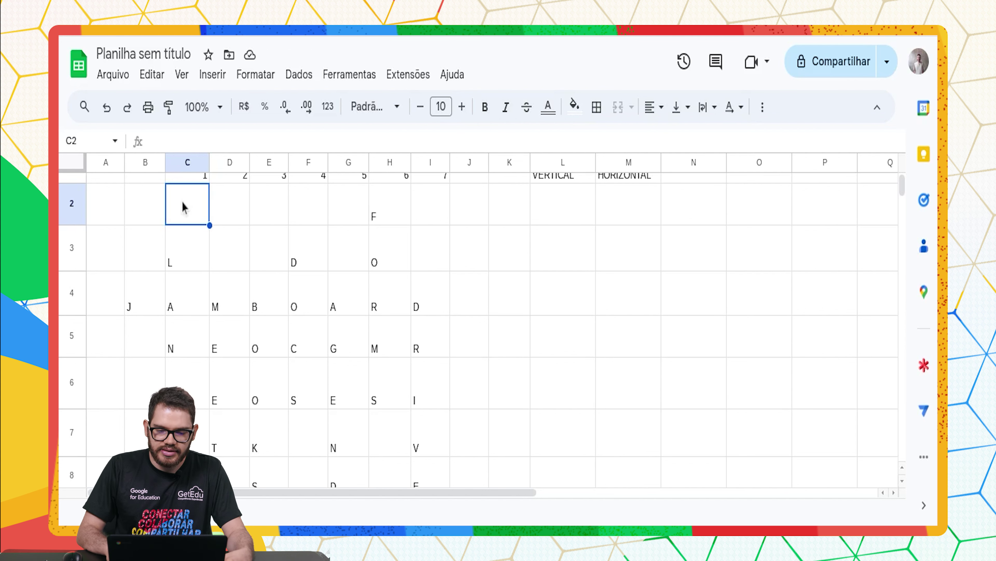
type("P")
key("Tab")
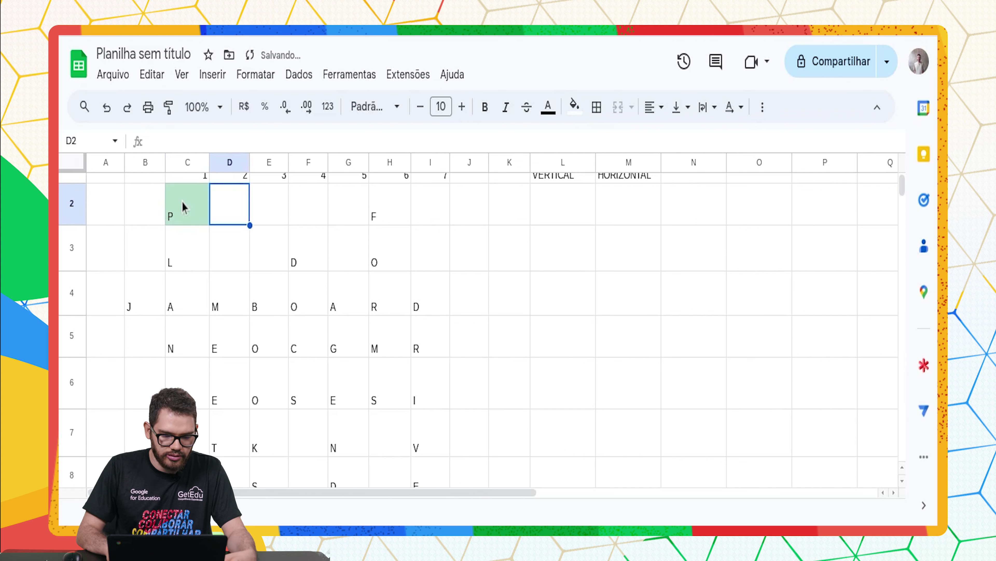
Add a conditional formatting rule to C3 that applies the default green style when the text contains L
left_click(183, 248)
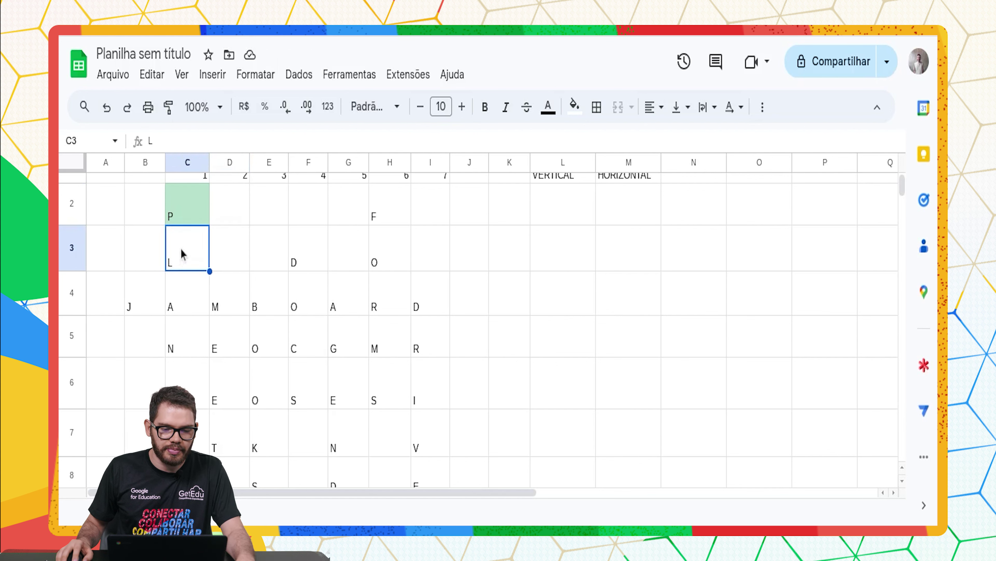
left_click(253, 75)
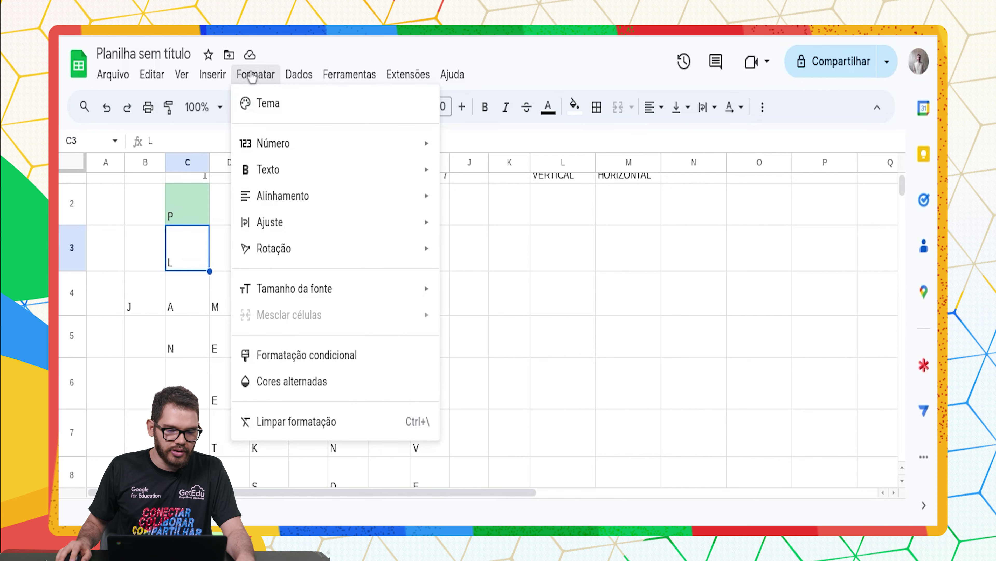
left_click(287, 356)
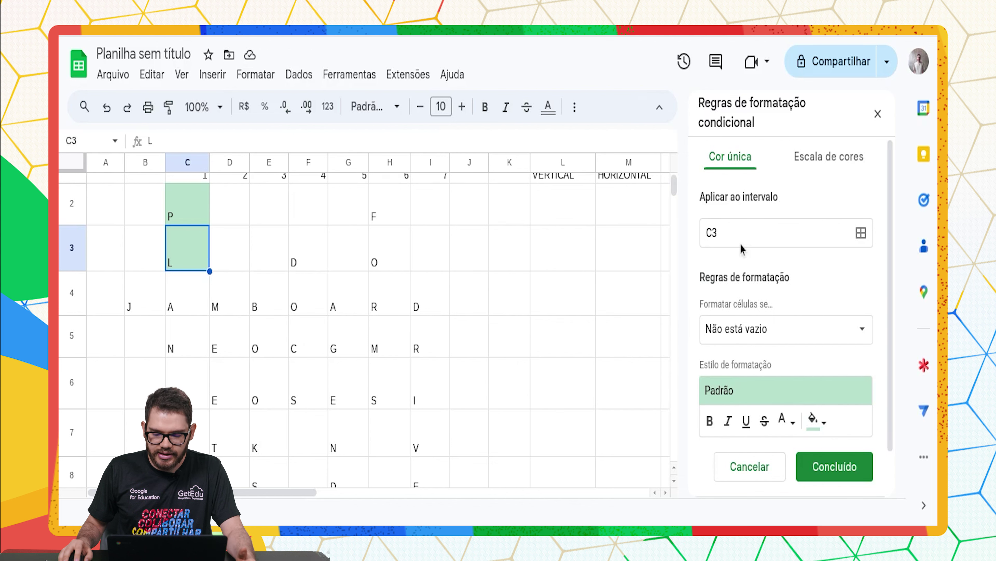
left_click(768, 333)
left_click(770, 333)
left_click(770, 334)
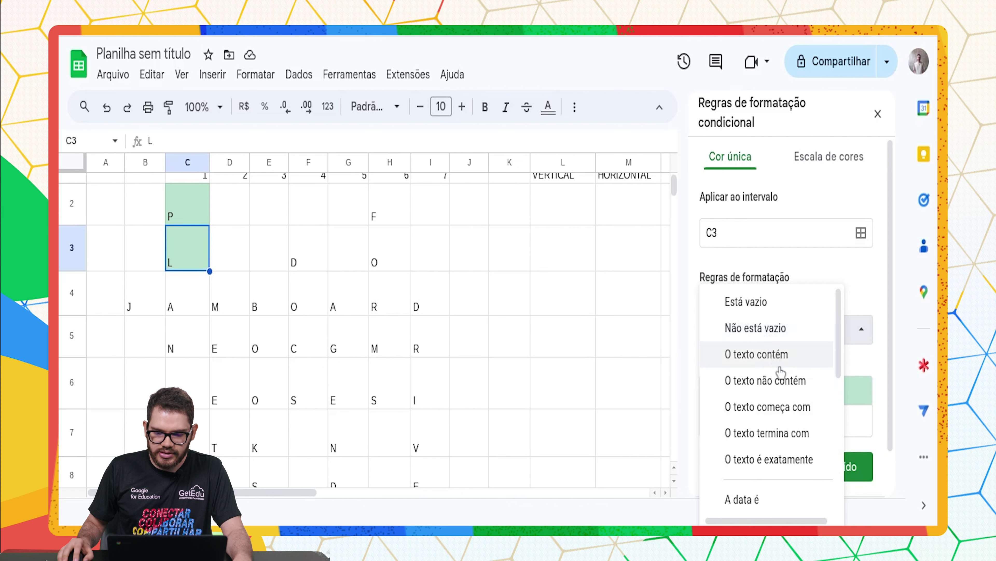
left_click(776, 355)
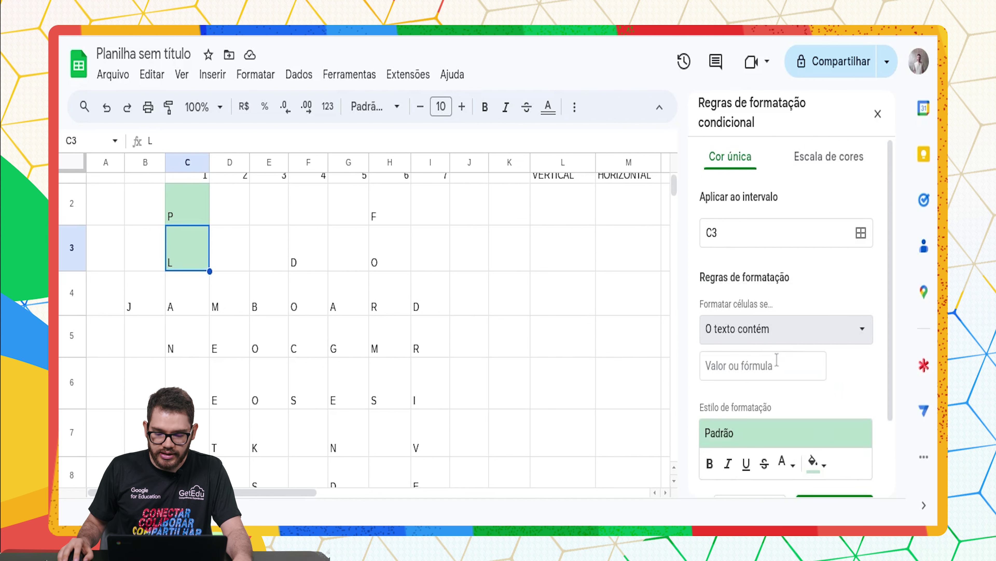
left_click(776, 361)
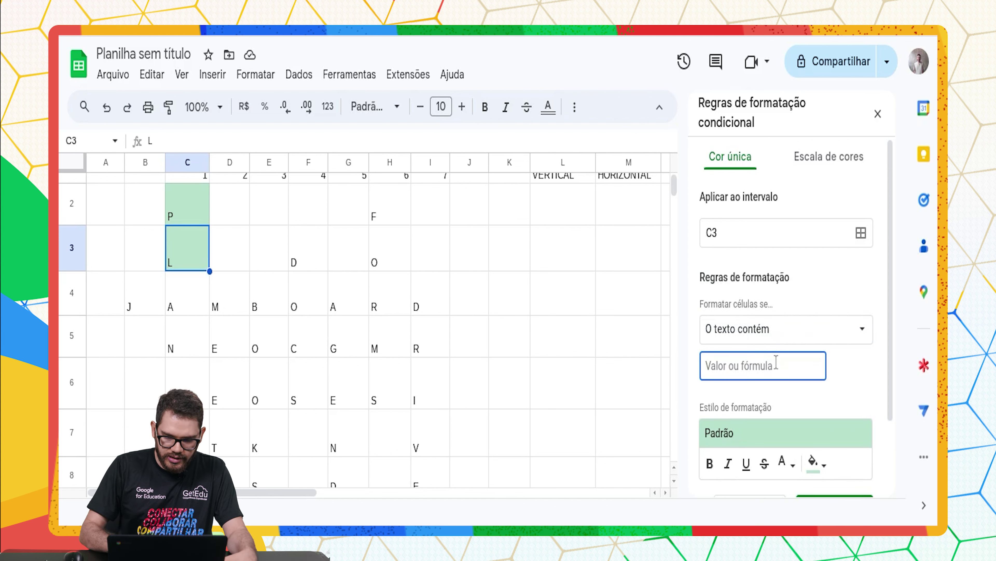
type("L")
left_click(834, 429)
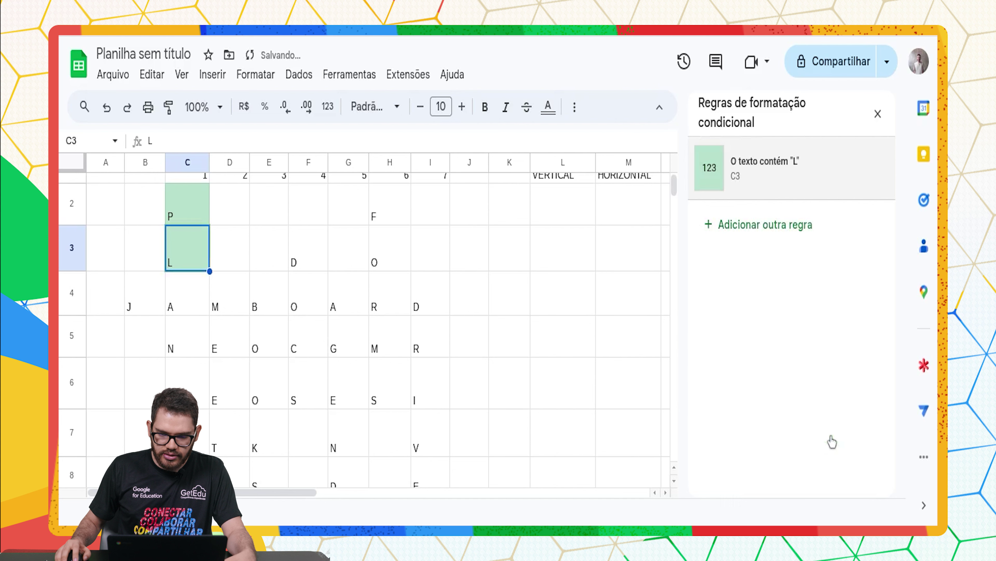
left_click(879, 115)
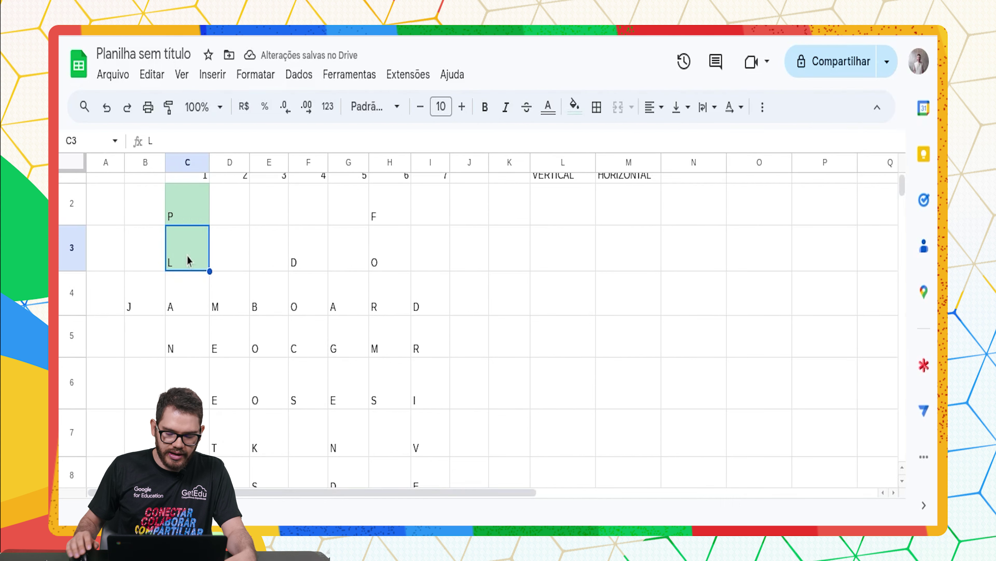
Test the conditional formatting in C3 by clearing its letter and entering L again
key("Delete")
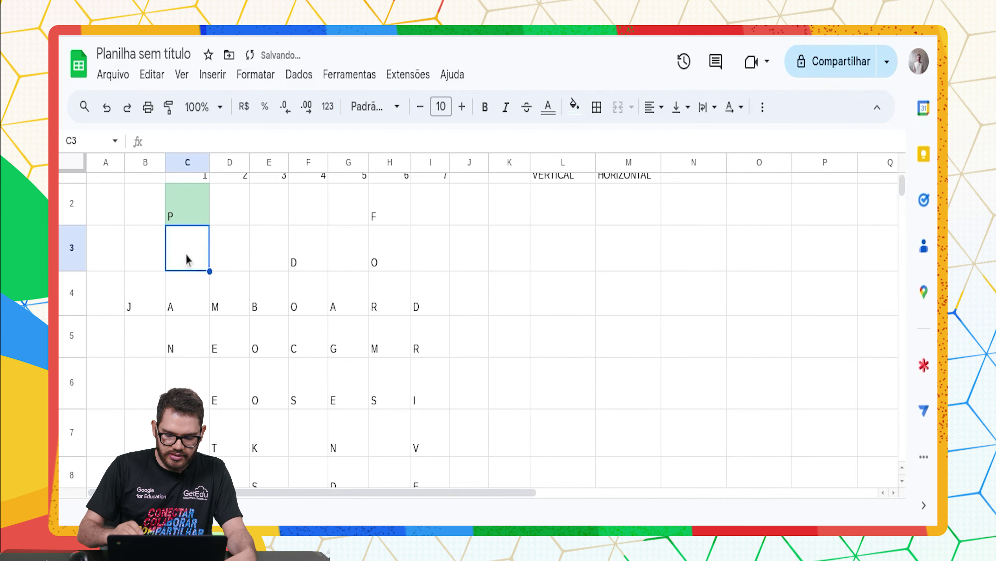
type("L")
left_click(460, 257)
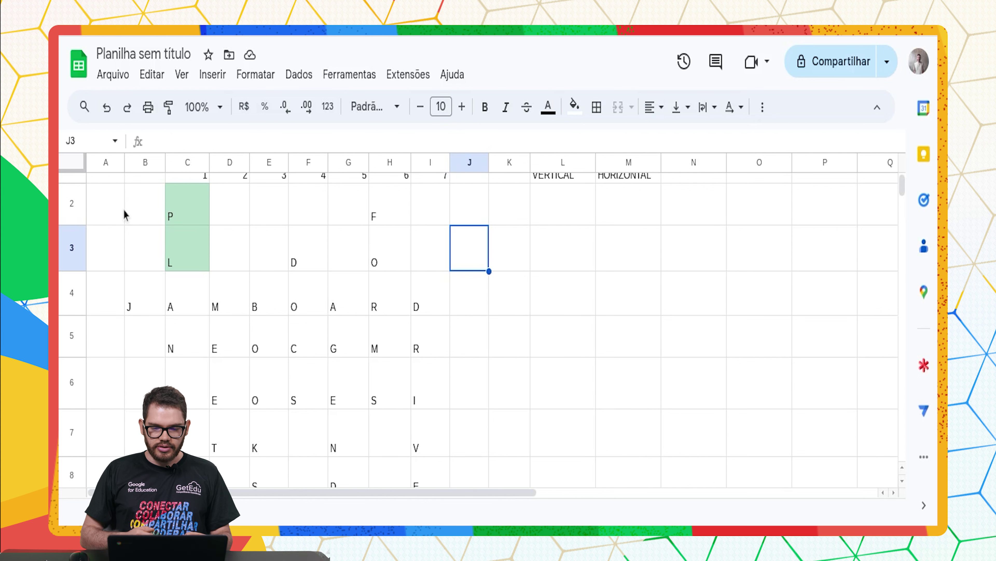
Enter in L2 the vertical clue "1)Qual a ferramenta do Google Workspace é utilizada também para a criação de gráficos e armazenamento de dados?"
scroll(199, 247, "up", 1)
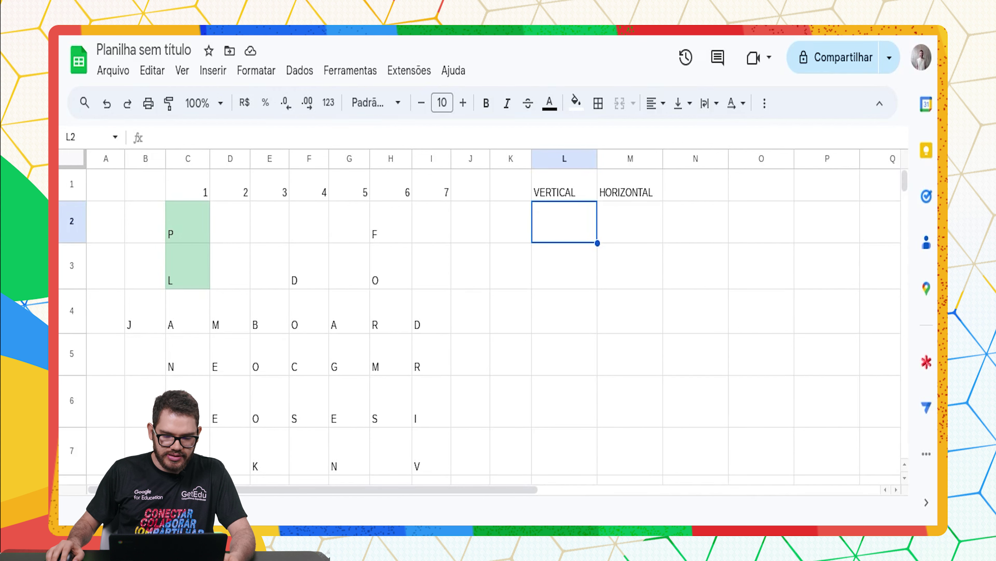
double_click(558, 217)
type("1")
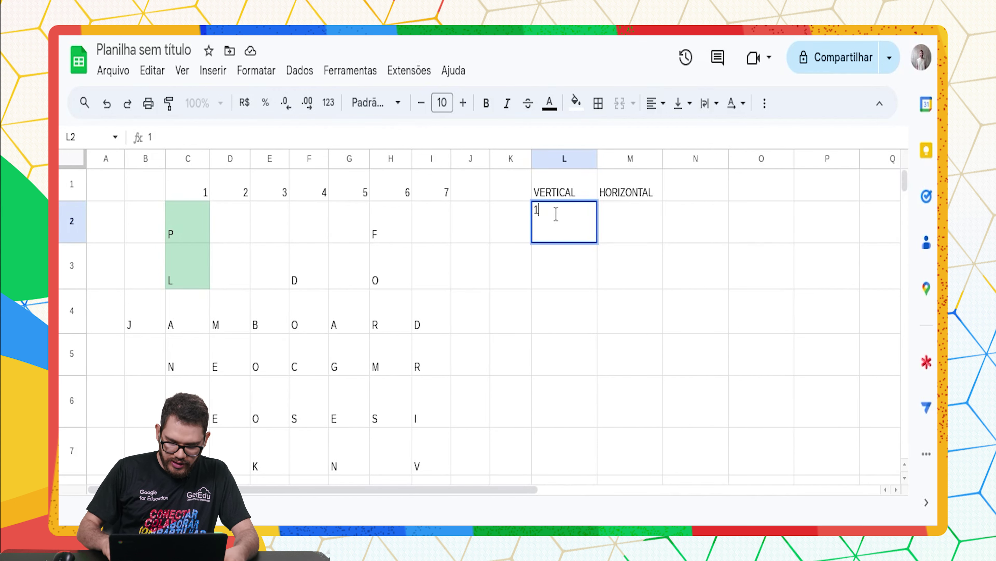
type(")")
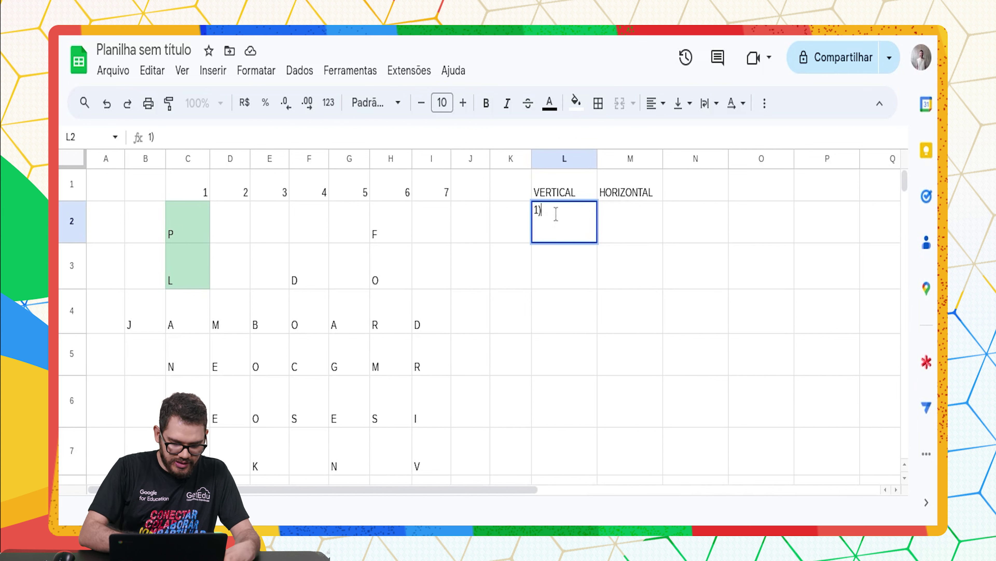
type("Q")
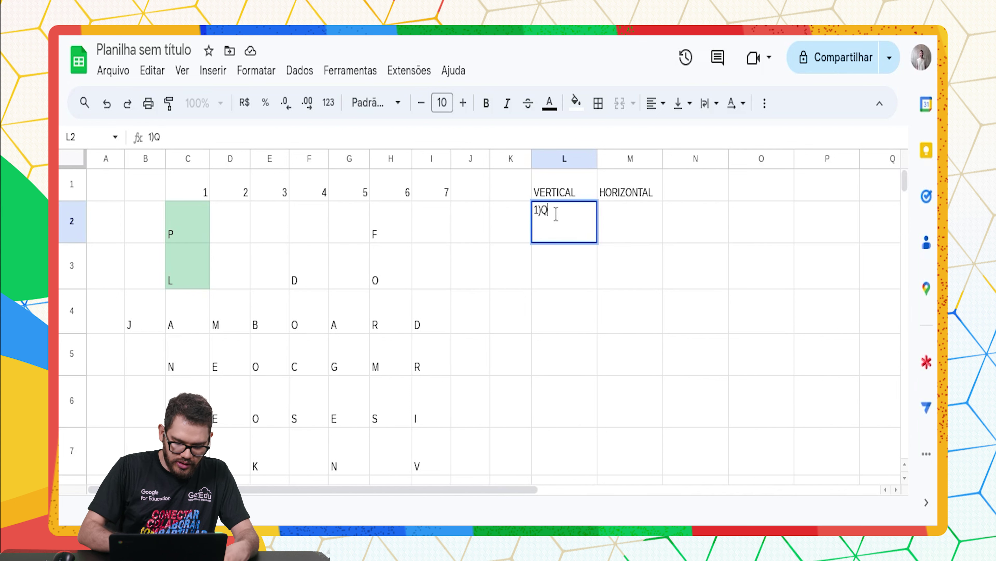
type("ual a ferramenta do Google Wor")
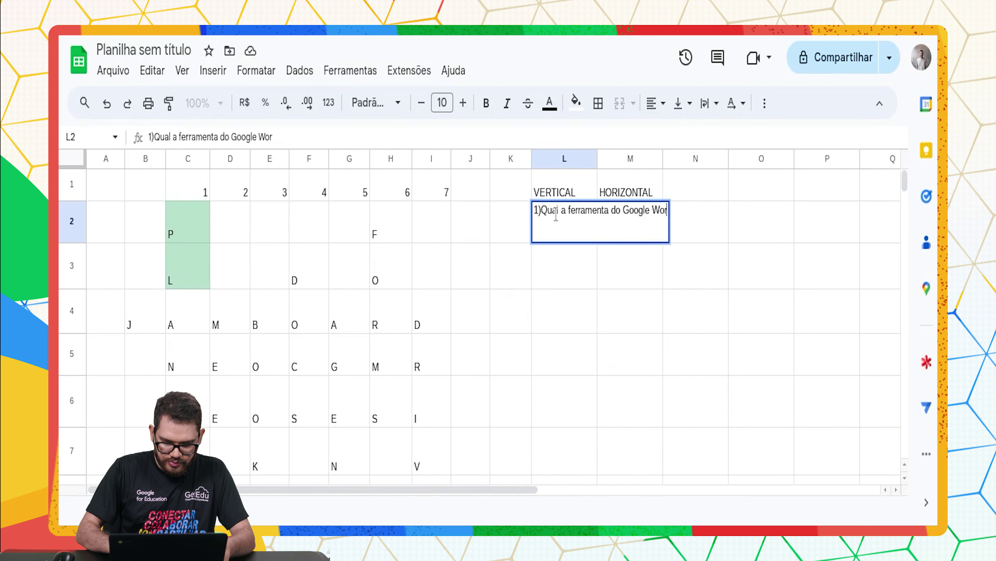
type("kspace é utilizada também")
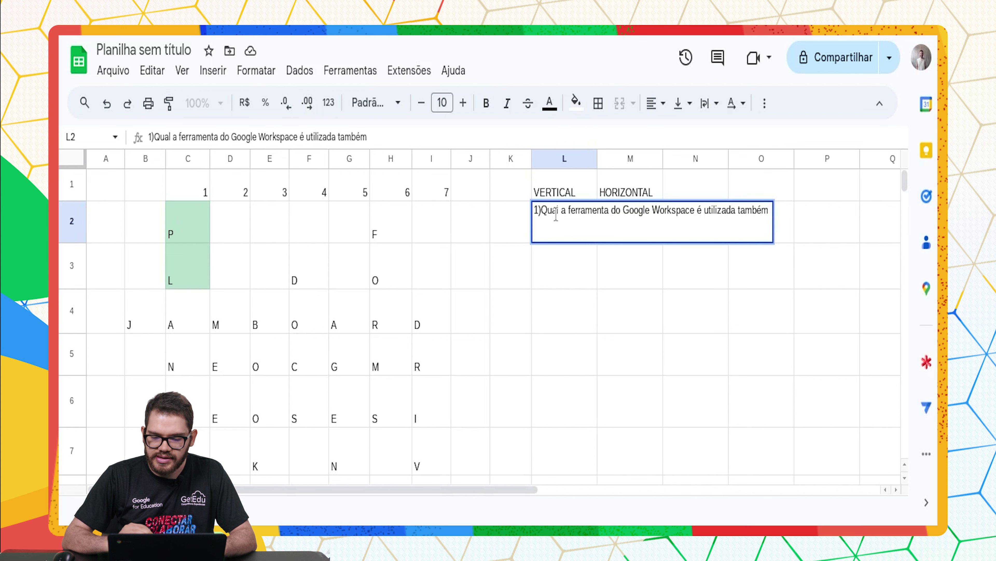
type("para a g")
key("BackSpace")
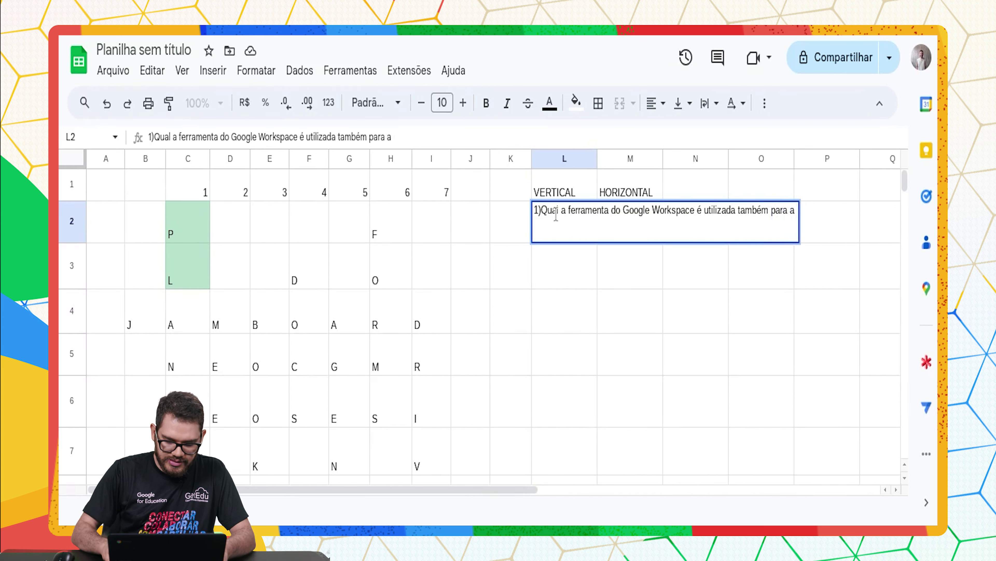
type("criação")
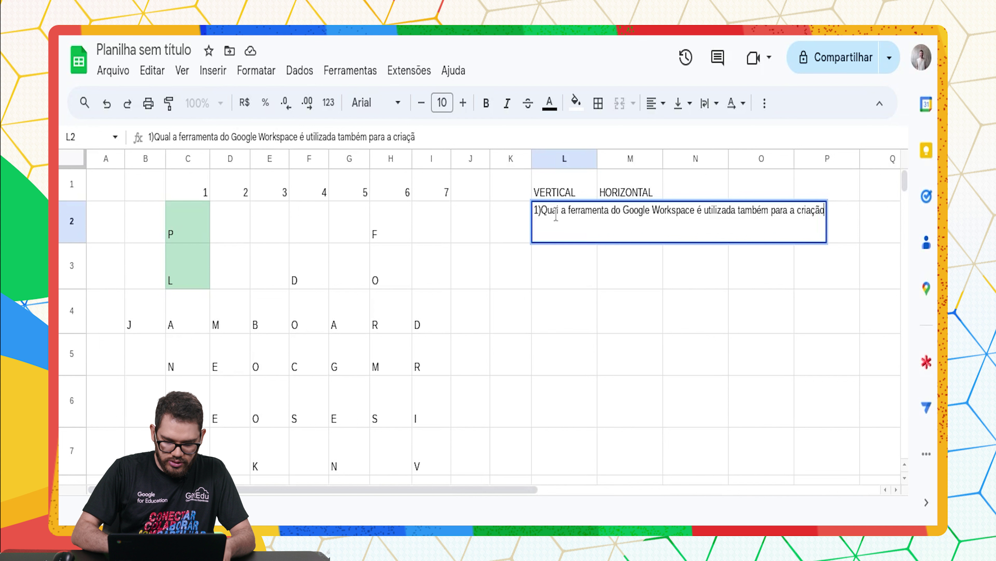
type(" de gráficos e armaze")
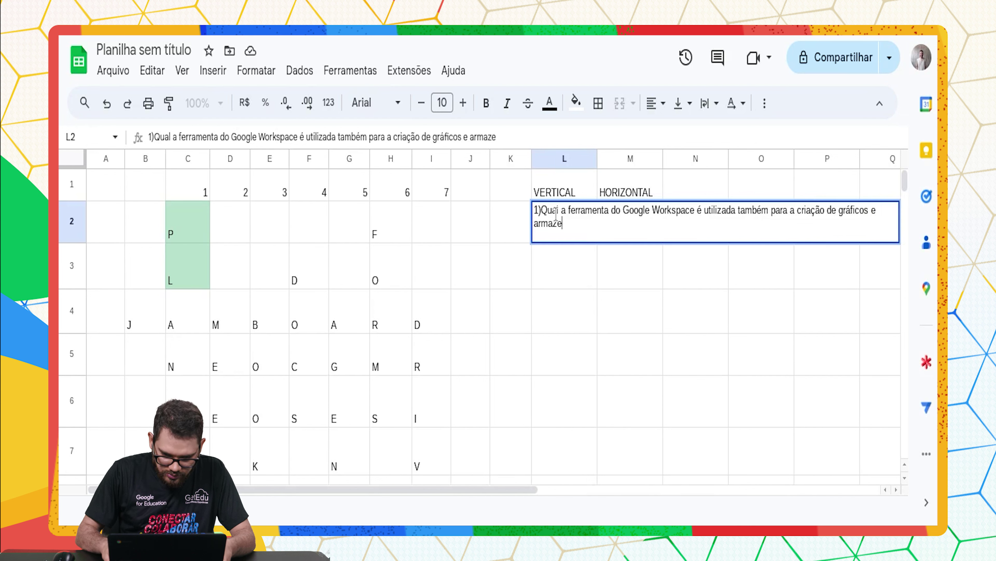
type("namento de dados")
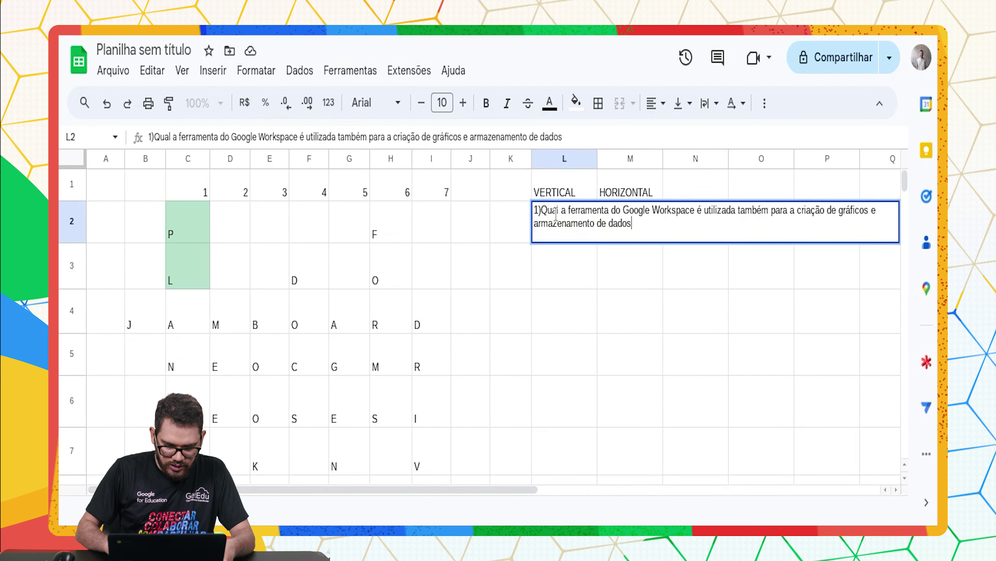
type("?")
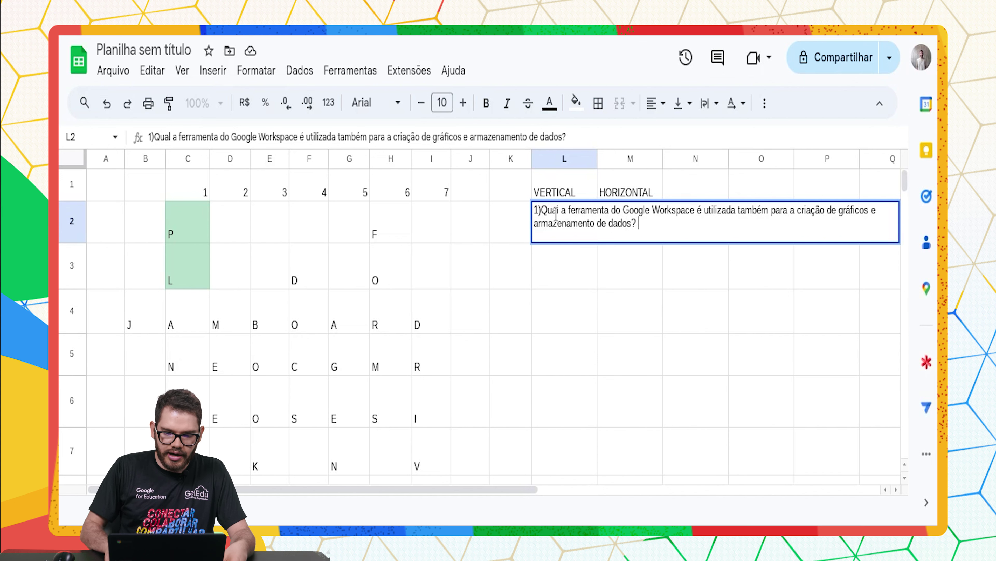
key("Return")
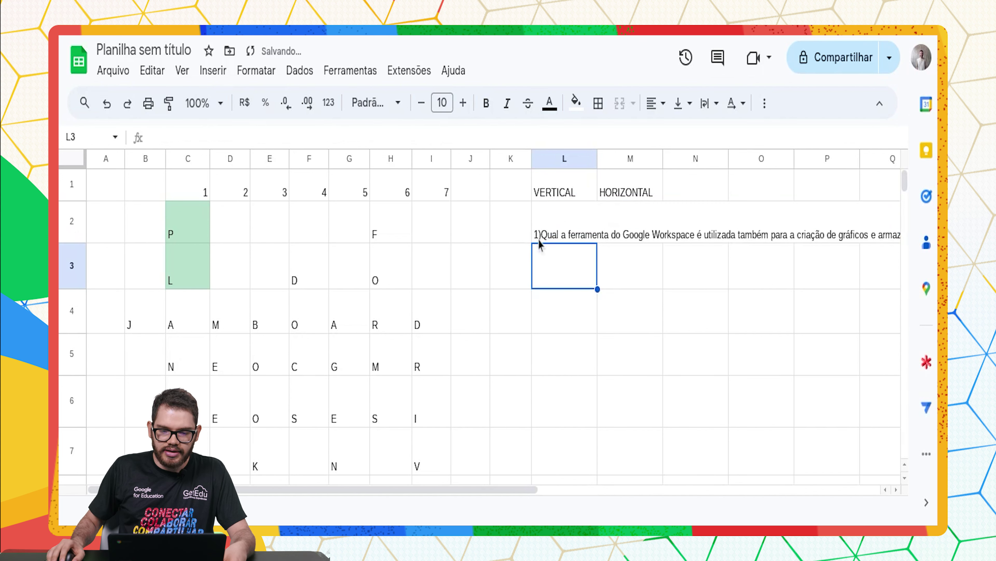
Wrap the text of the first vertical clue in L2 so it fits the column width
left_click(548, 222)
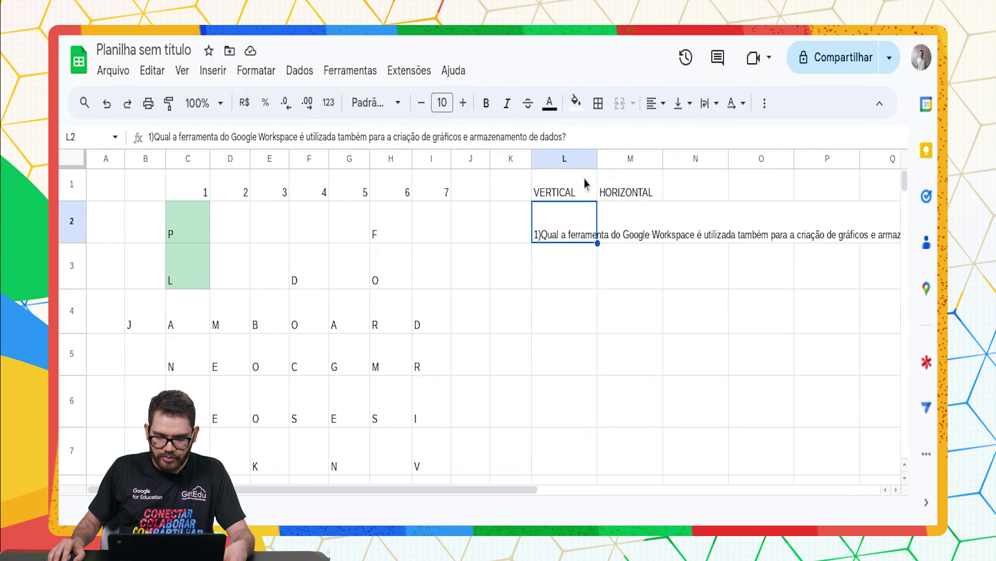
left_click(709, 104)
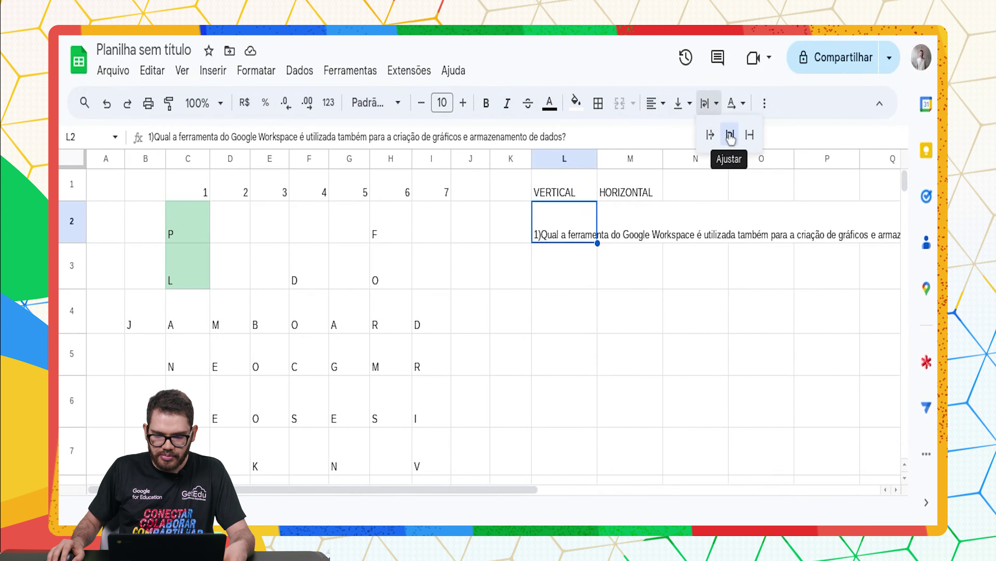
left_click(731, 136)
Enter in L3 the vertical clue "2) Qual a ferramenta do Google Workspace possibilita a realização de videoconferências?"
left_click(546, 272)
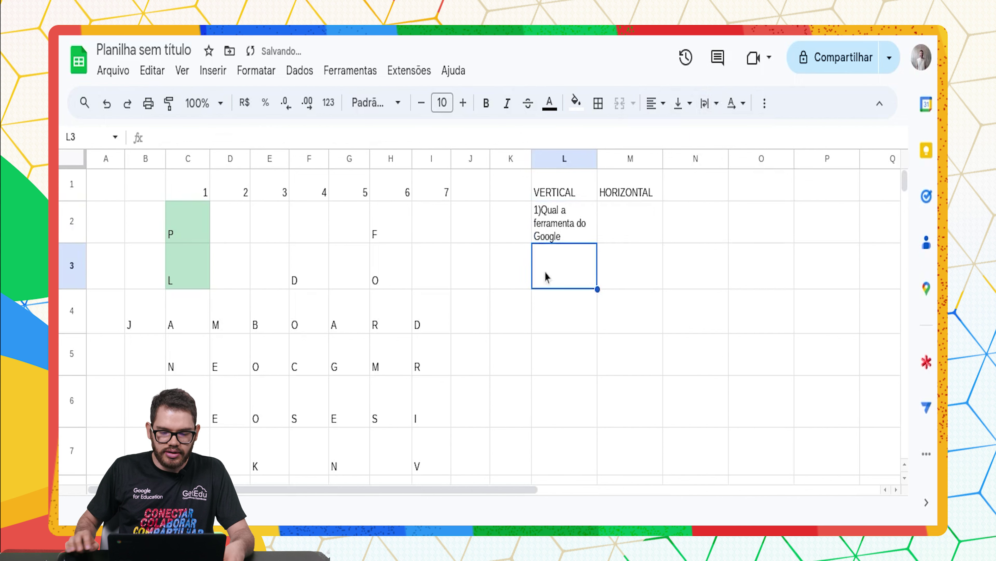
type("2)")
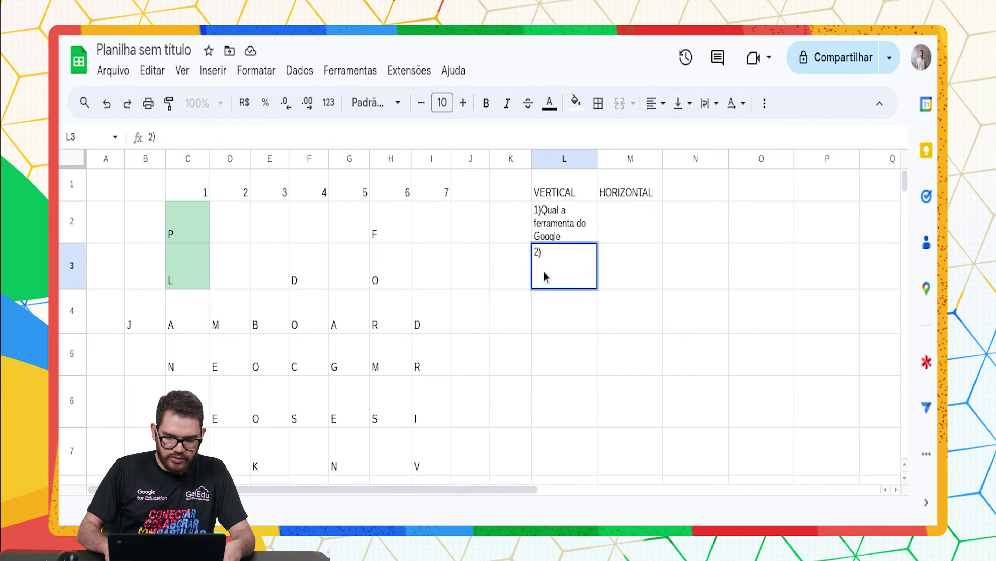
type("Qual a ferramenta do Google Workspace possibilita a")
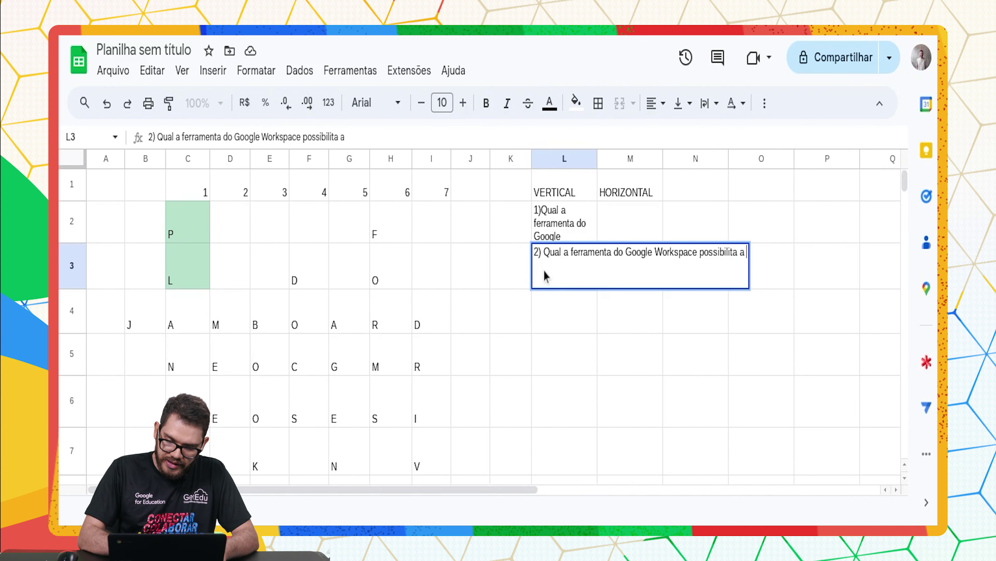
type("re")
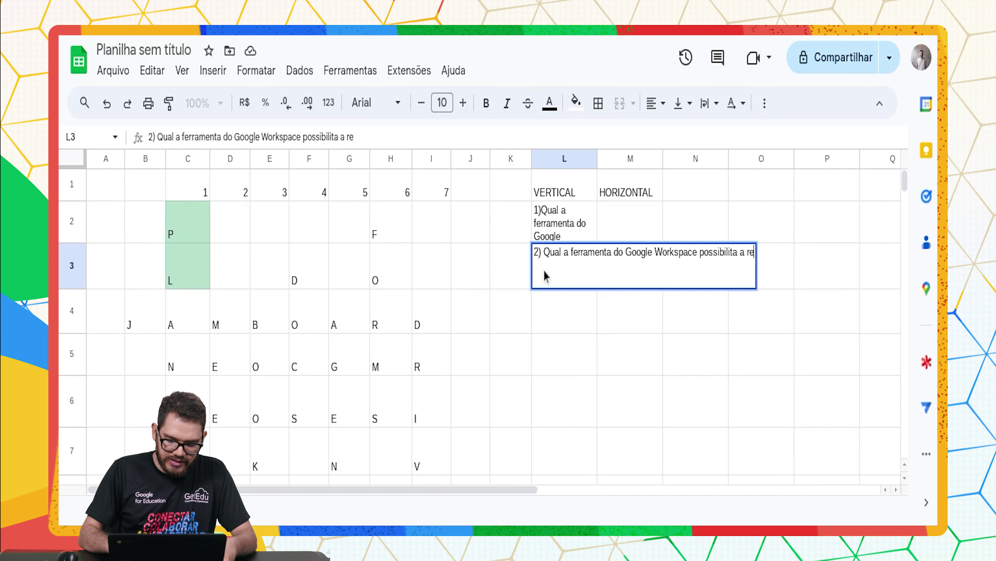
type("alização de vio")
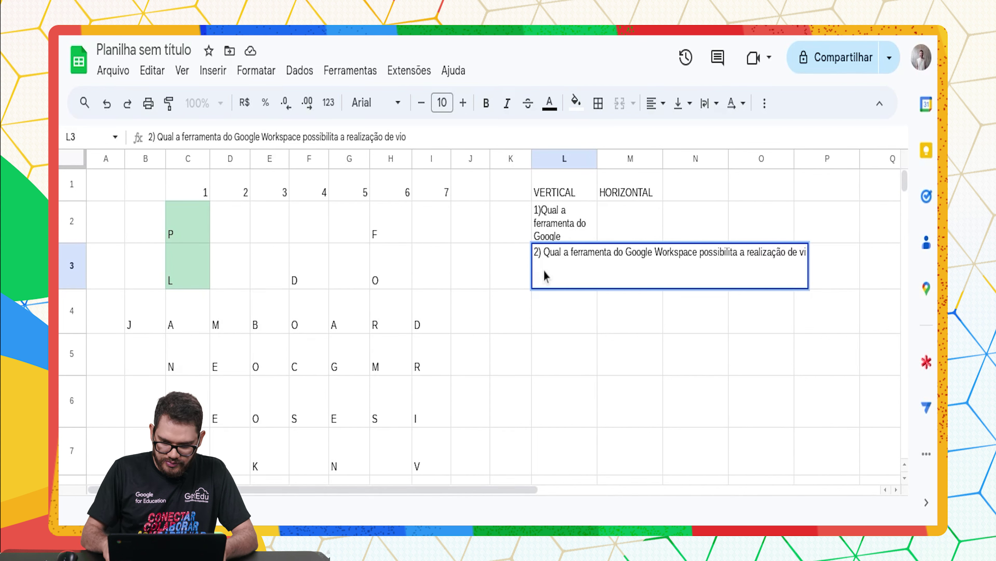
key("BackSpace")
type("deoconferências?")
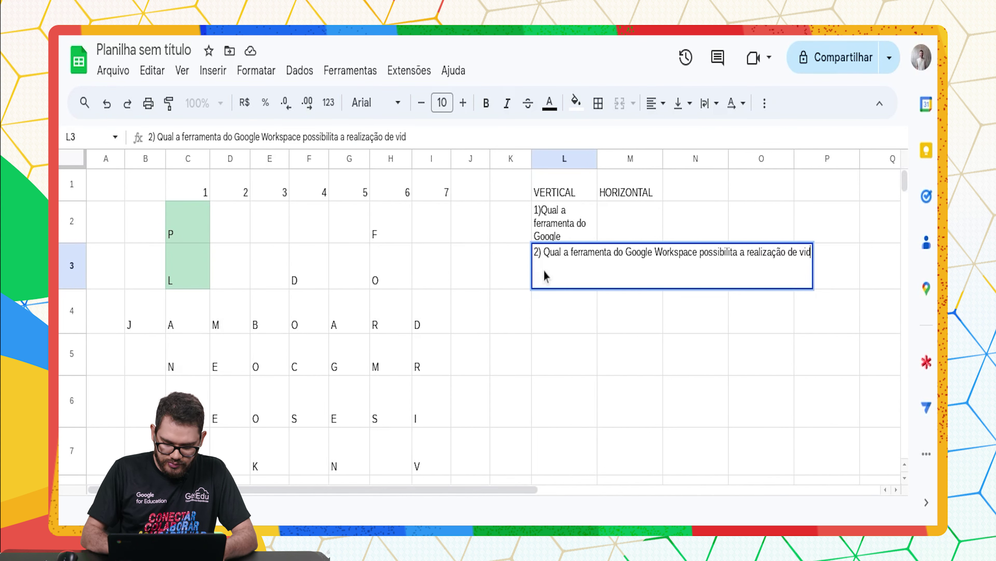
Wrap the text of the second vertical clue in L3 and select the first clue in L2
left_click(543, 270)
left_click(716, 104)
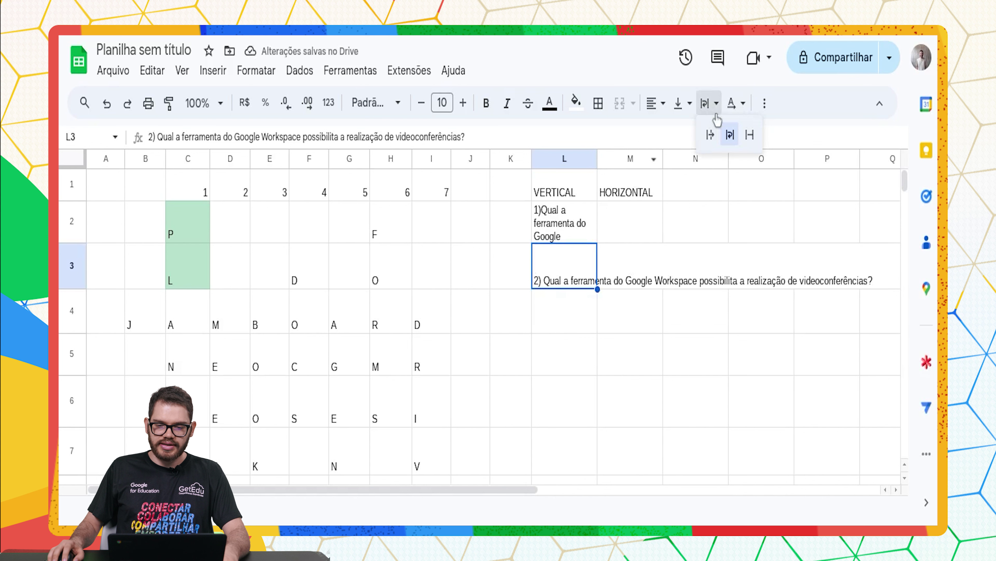
left_click(729, 137)
left_click(566, 317)
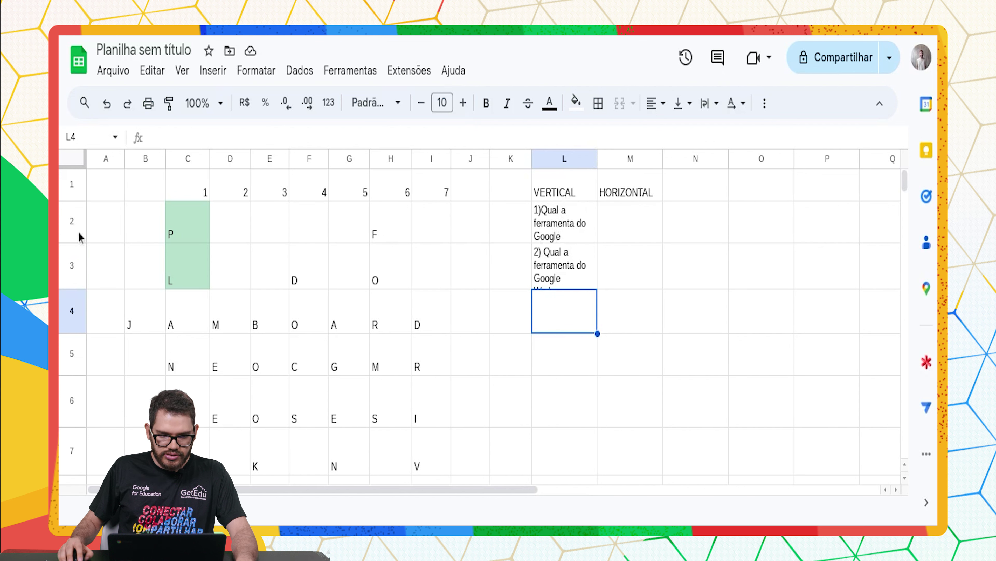
left_click(592, 240)
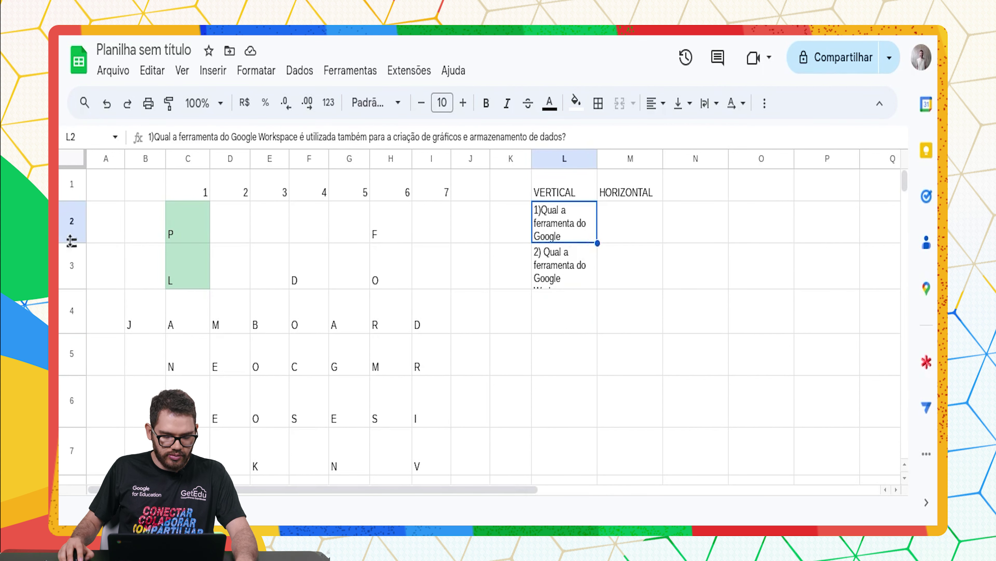
Increase the heights of rows 2 and 3 to show more of the wrapped vertical clues
left_click_drag(71, 241, 72, 256)
left_click_drag(71, 302, 72, 309)
left_click(551, 320)
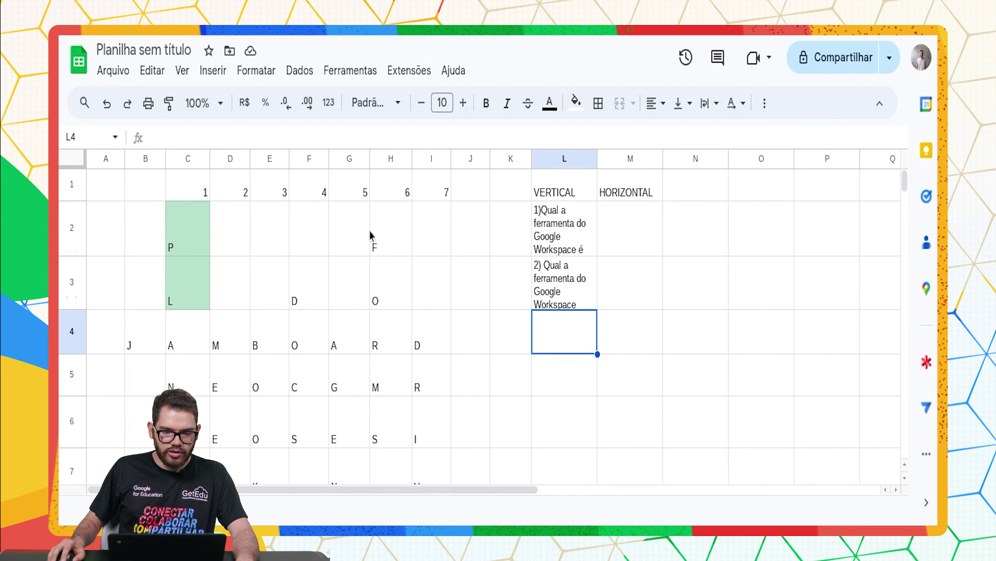
Apply all borders to the cells of the word FORMS in H2:H6
left_click_drag(396, 227, 387, 333)
scroll(385, 362, "down", 2)
scroll(396, 305, "up", 2)
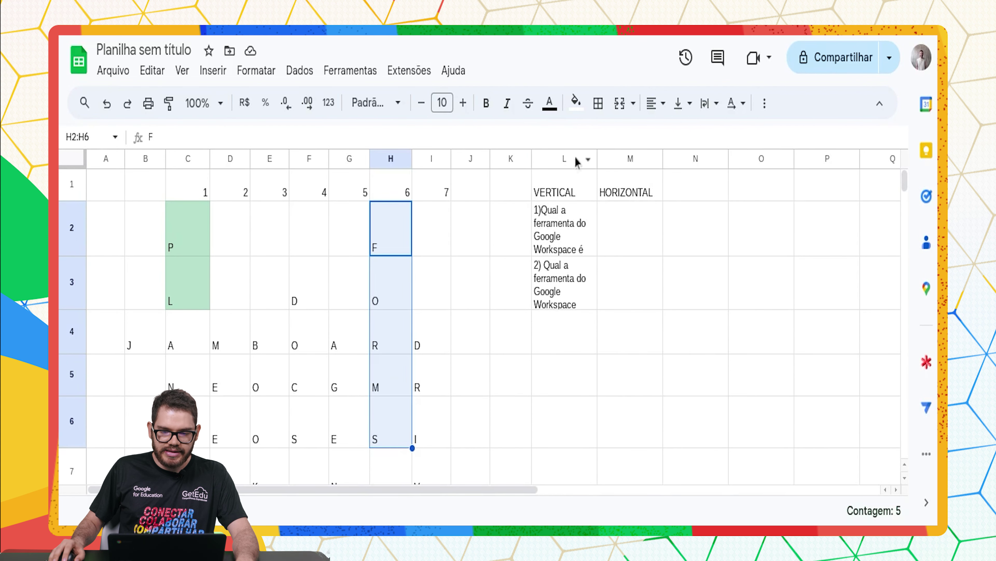
left_click(598, 103)
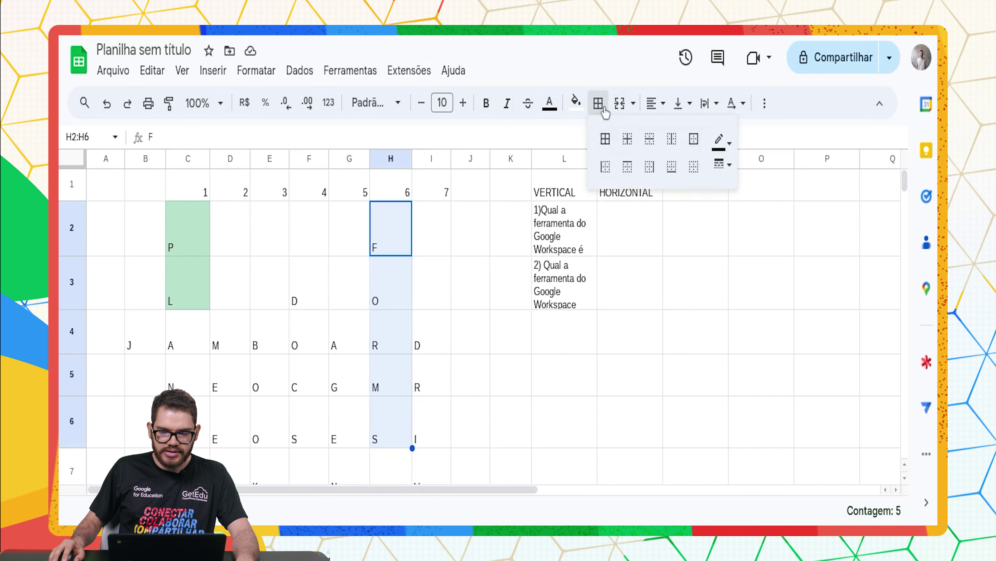
left_click(605, 139)
scroll(428, 339, "down", 1)
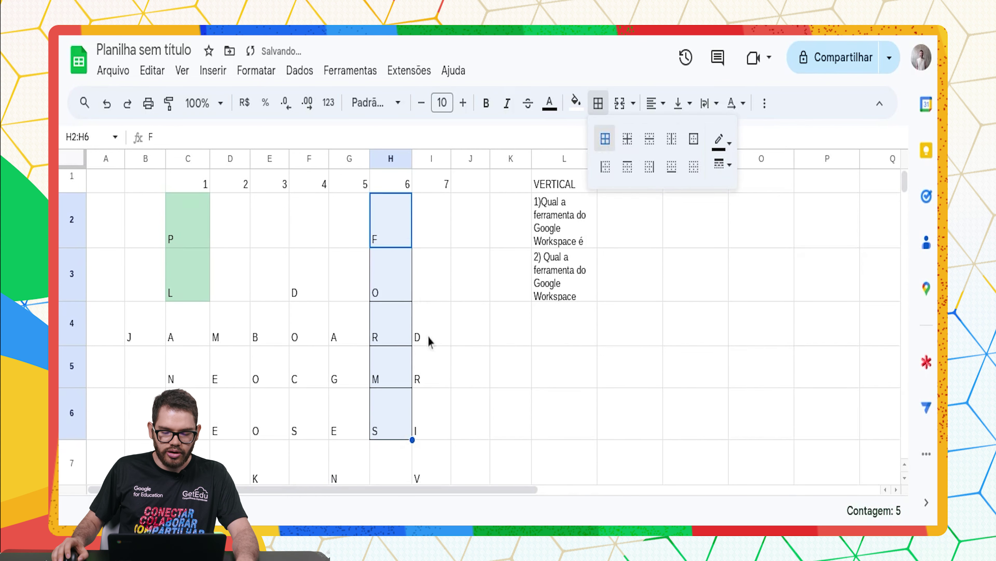
scroll(429, 341, "down", 1)
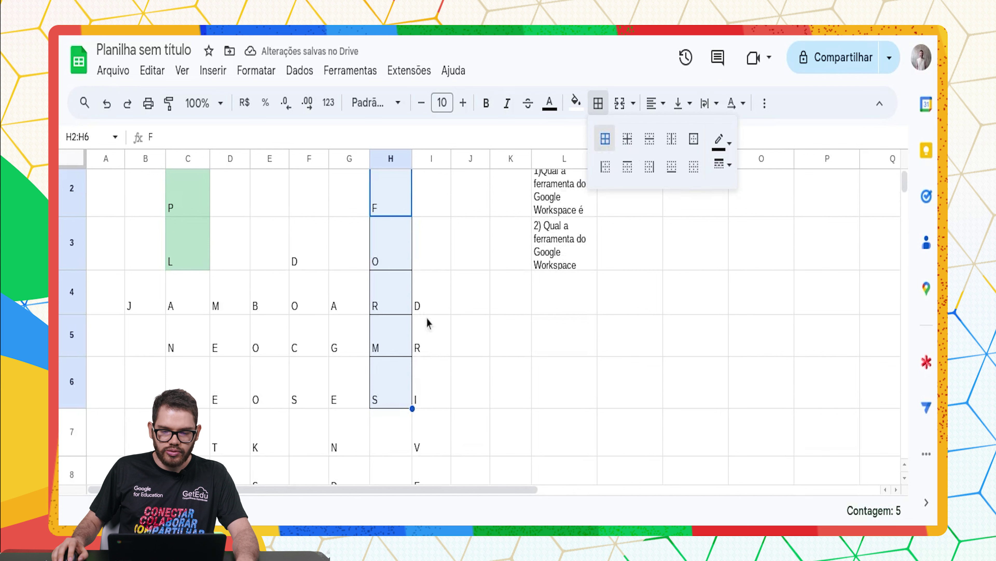
Enter in L4 the vertical clue "3) Qual a ferramenta do Google possibilita a leitura de livros digitais?"
left_click(583, 292)
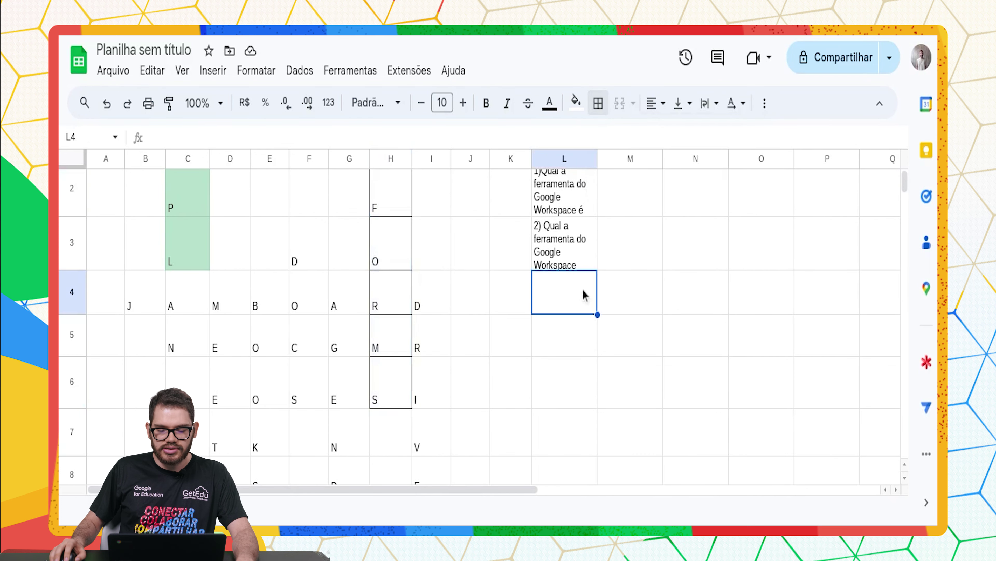
scroll(583, 295, "up", 1)
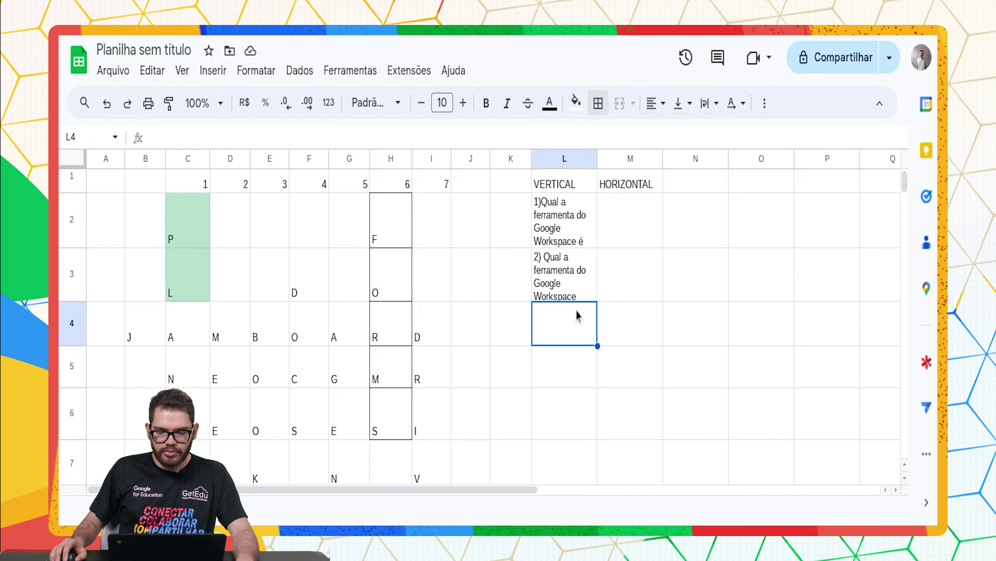
double_click(566, 332)
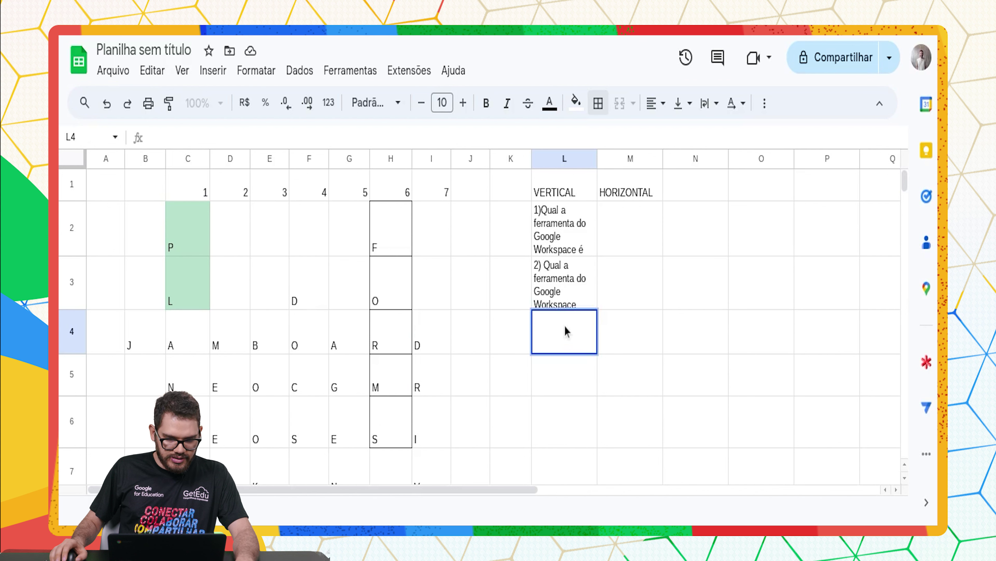
type("3)")
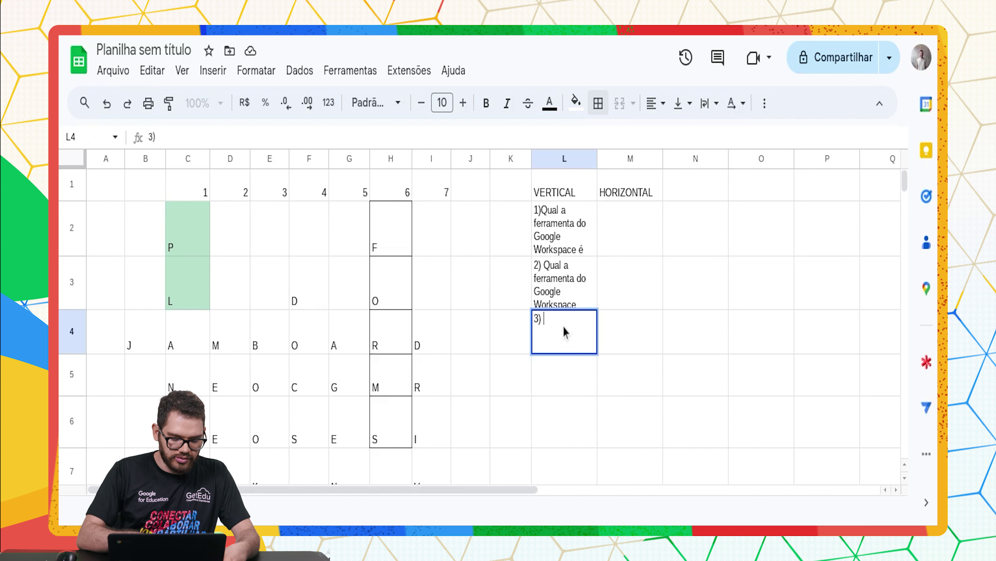
type("Qual a ferramenta do Google possibilita")
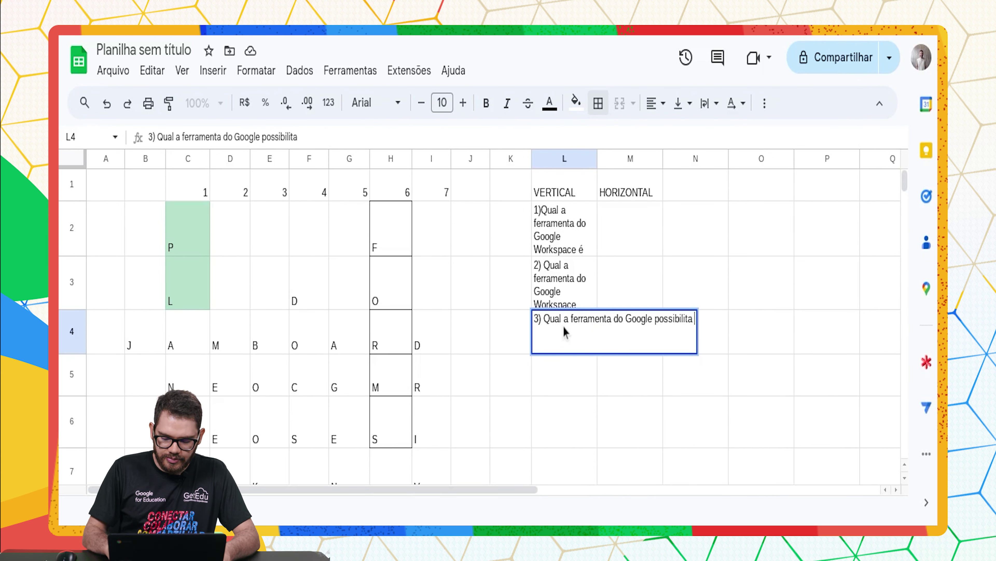
type(" a le")
type("i")
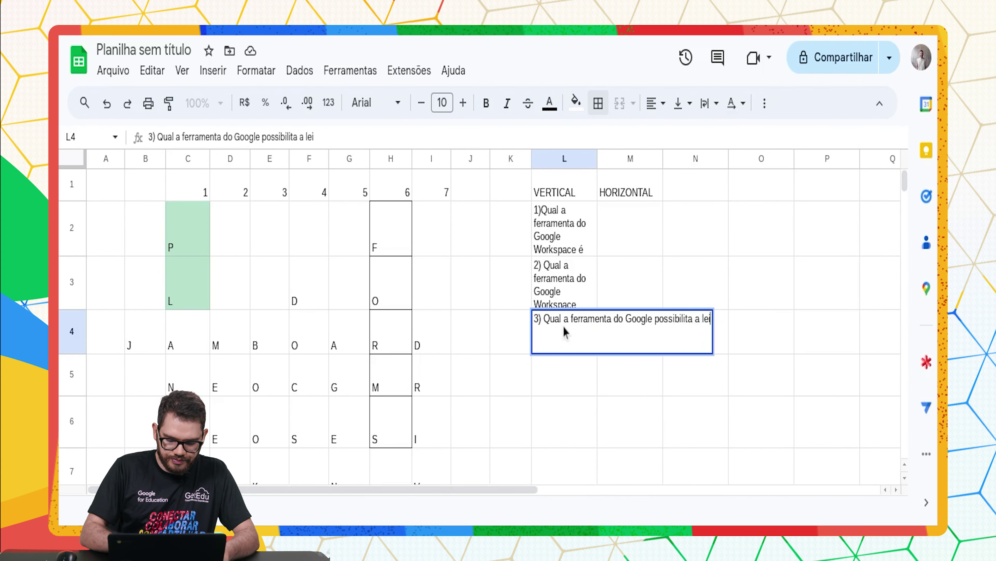
type("tura de ")
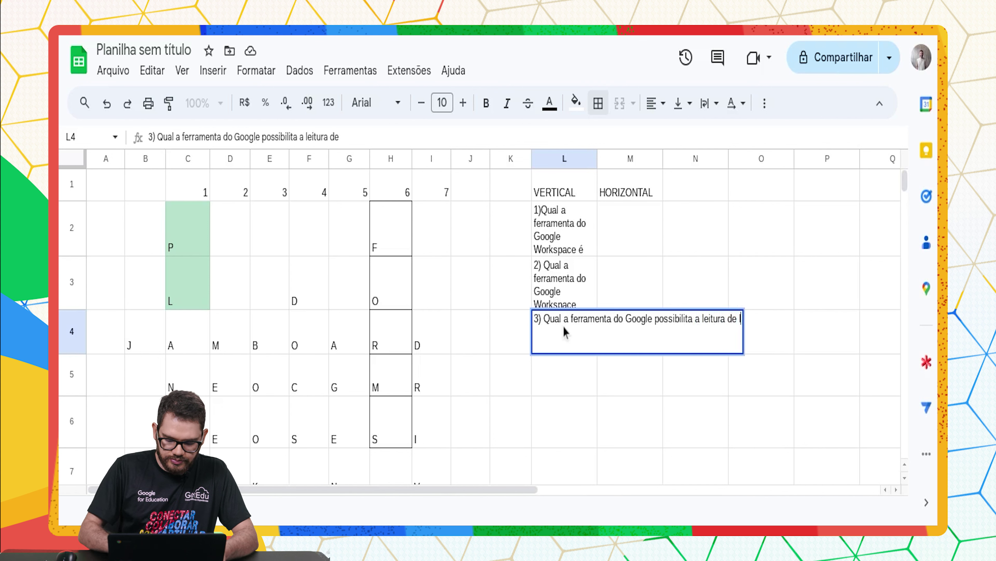
type("livro")
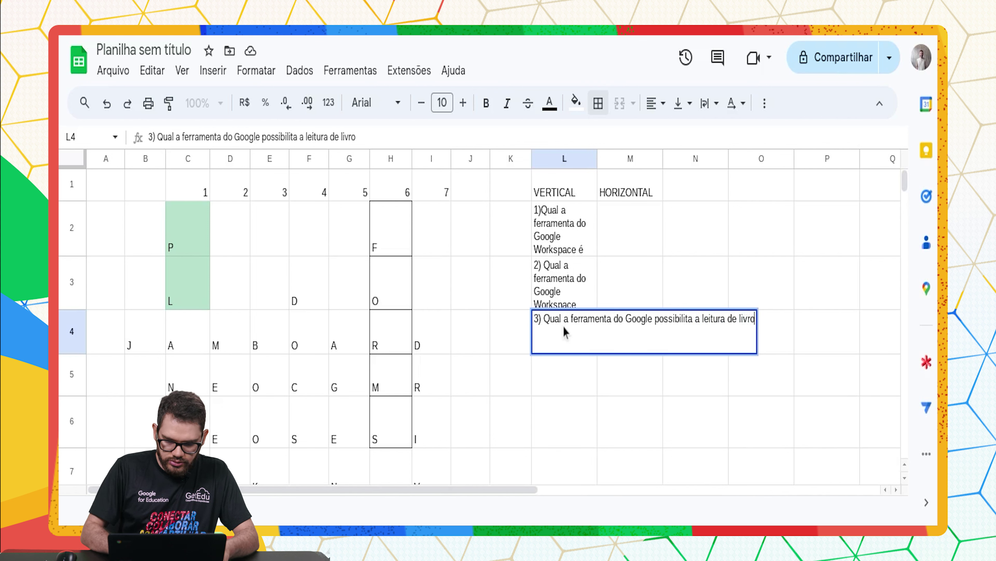
type("s digia")
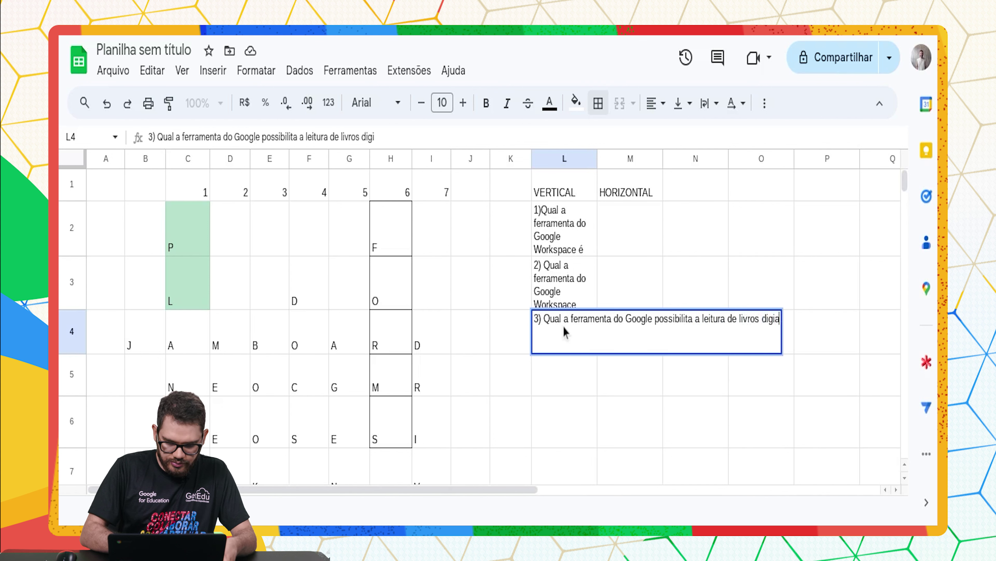
key("BackSpace")
type("tais?")
key("Return")
Wrap the text of the third vertical clue in L4 and increase the height of row 4
left_click(562, 326)
left_click(706, 103)
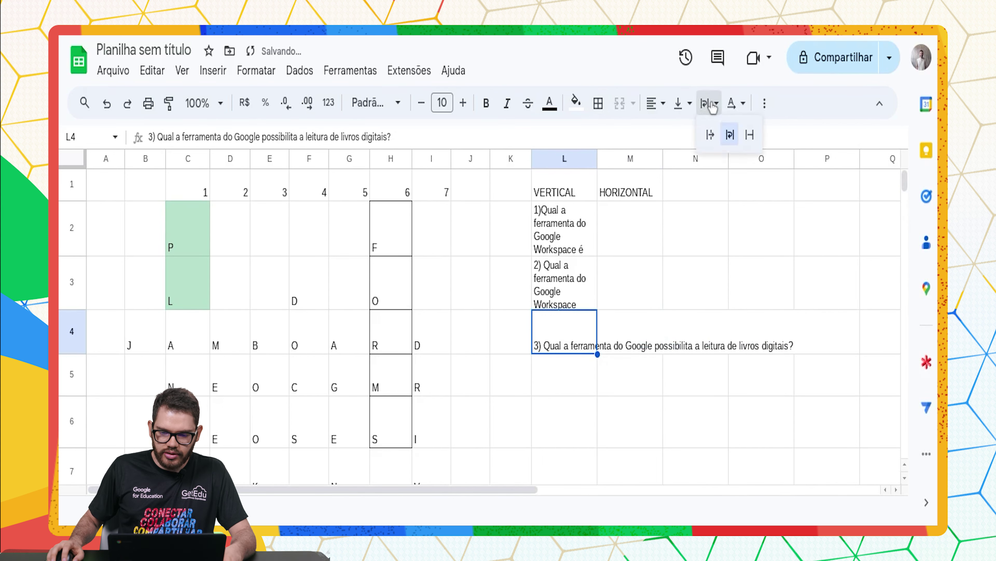
left_click(737, 136)
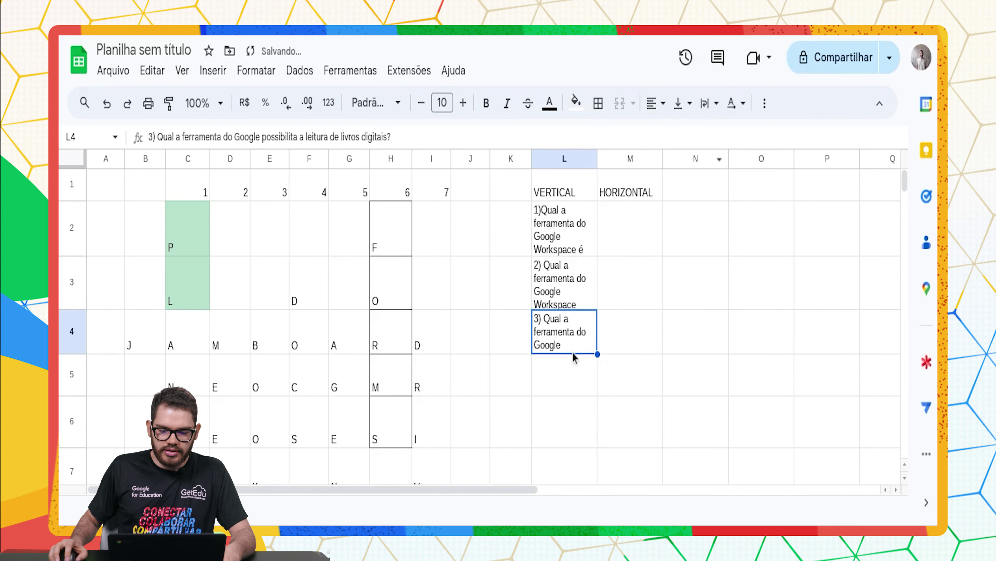
left_click_drag(86, 354, 72, 368)
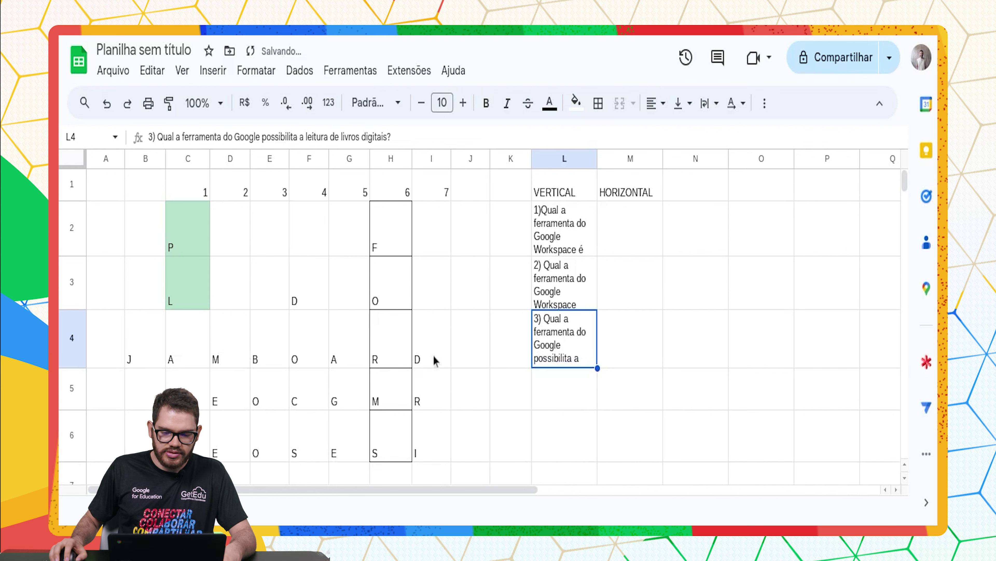